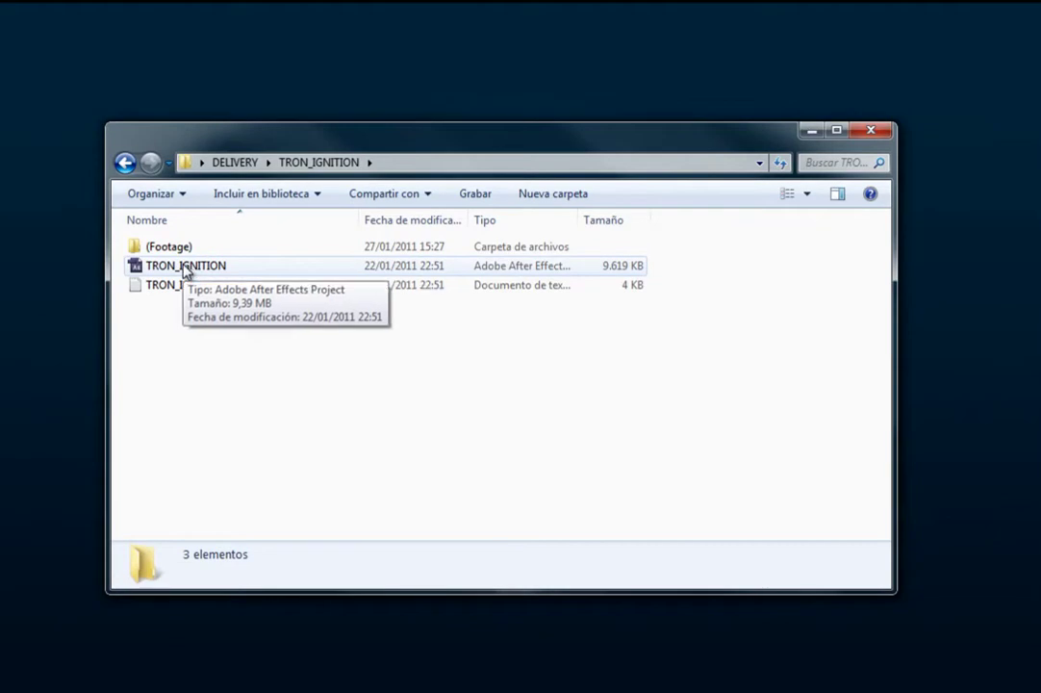
Go back from the TRON_IGNITION folder and examine the font files in the FONTS folder
click(124, 161)
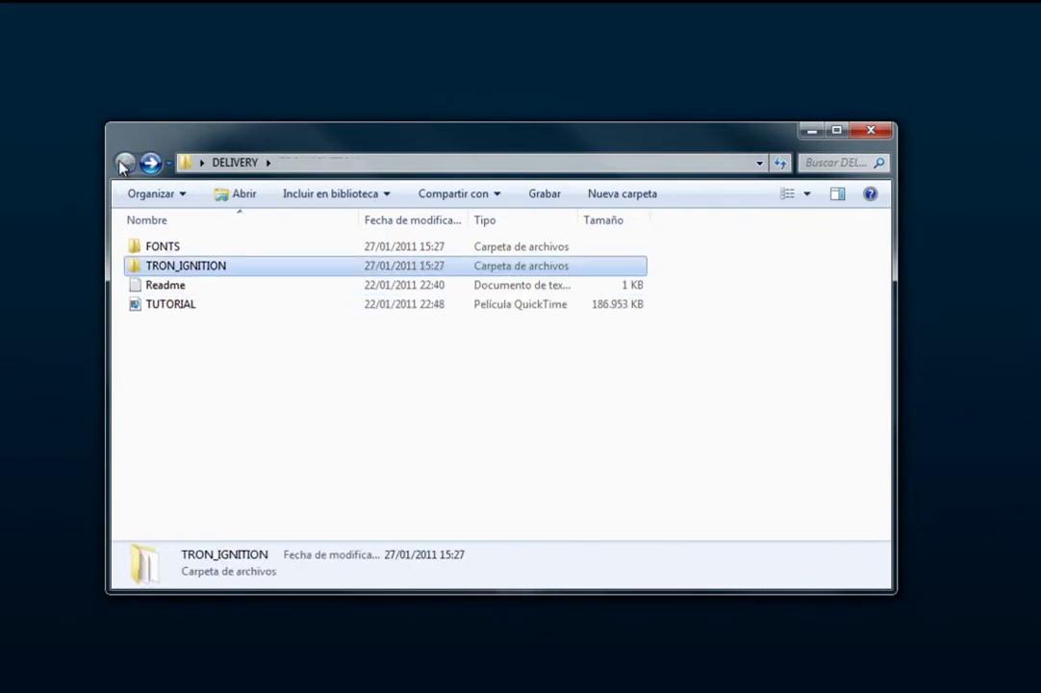
double_click(161, 248)
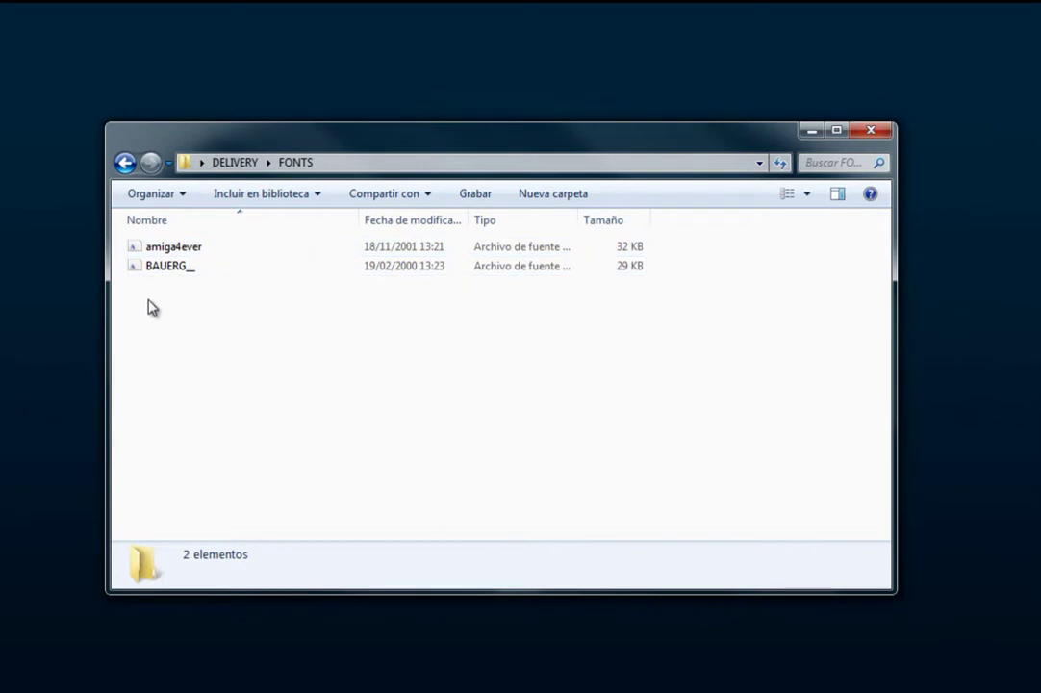
click(125, 163)
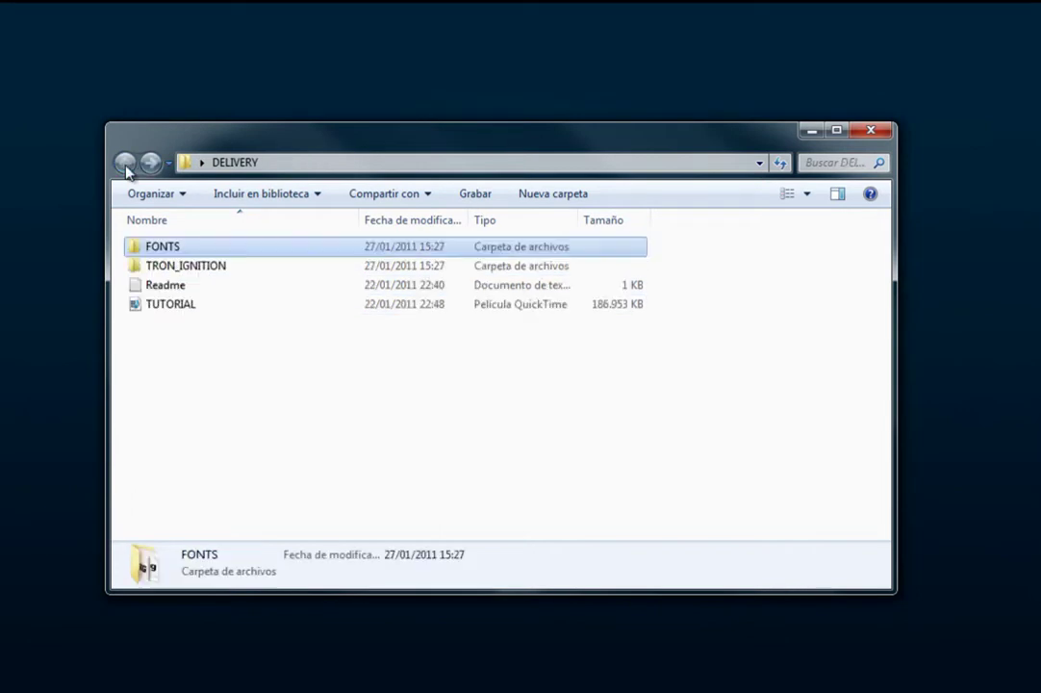
Read the font source note in the Readme file and close both the file and the DELIVERY folder window
double_click(165, 286)
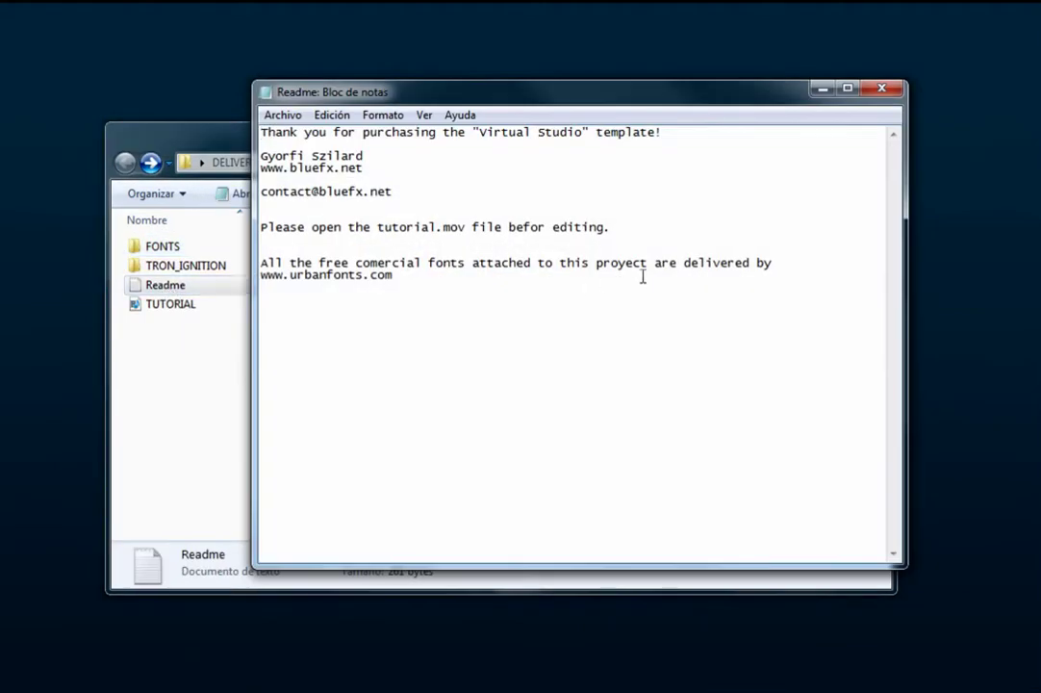
drag(268, 275, 394, 276)
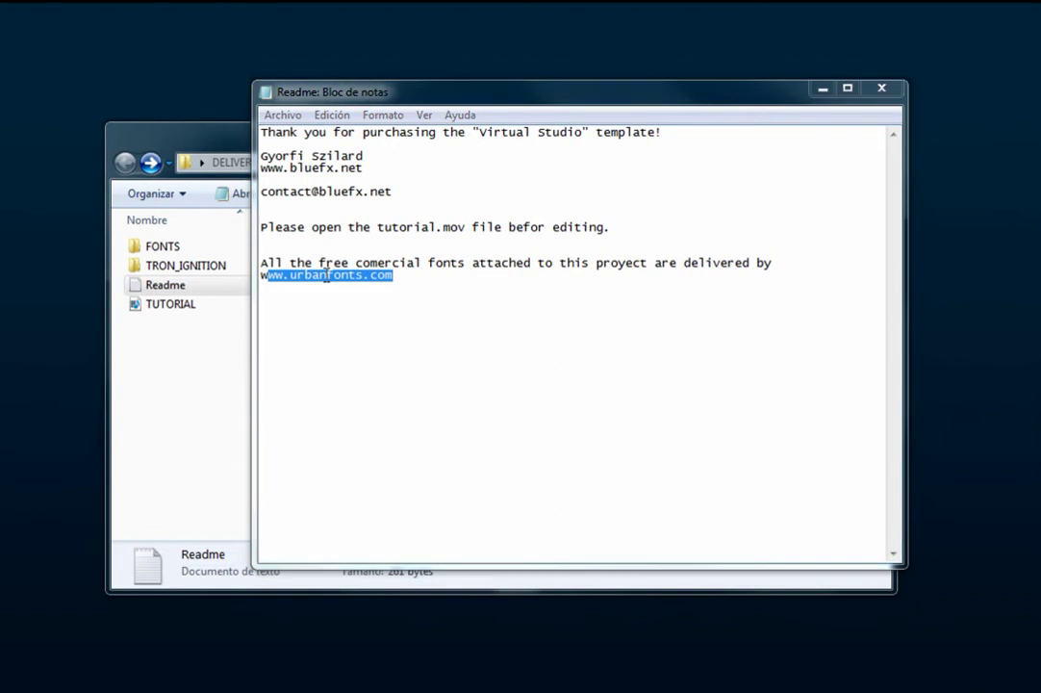
click(882, 89)
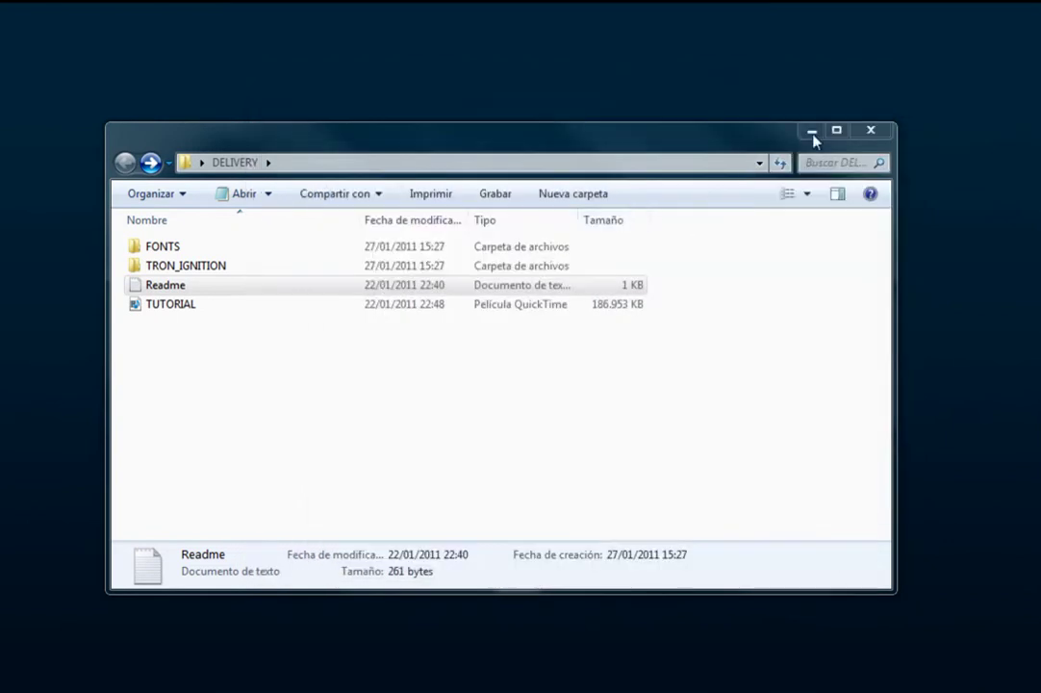
click(867, 138)
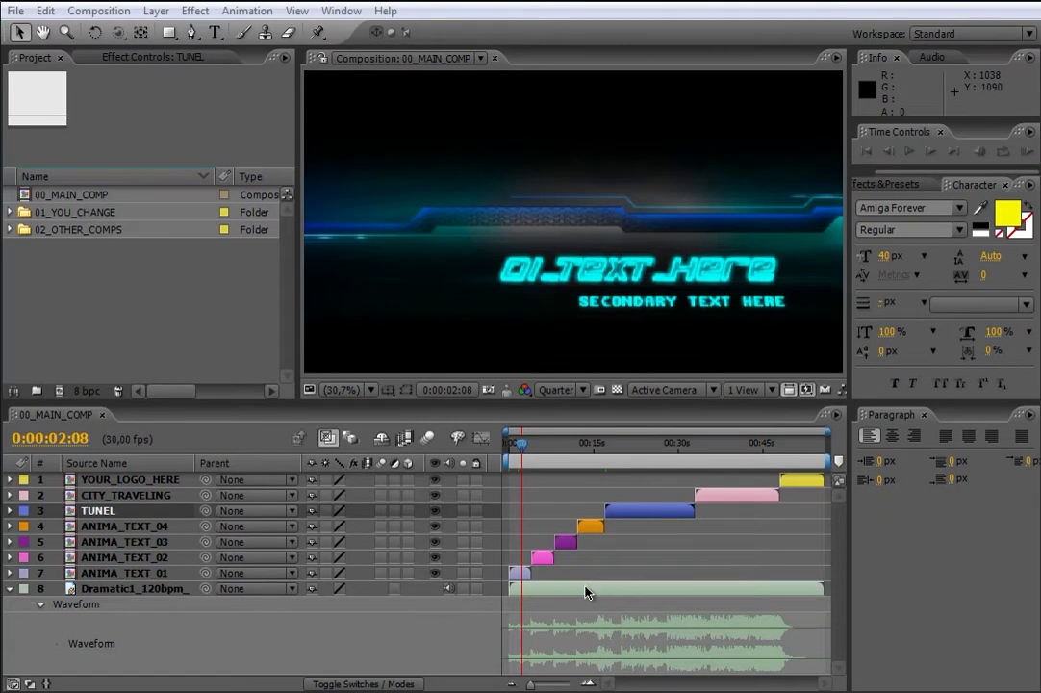
Watch the TRON_IGNITION_PREVIEW video, pause it at 00:00:16 and close the player
click(585, 588)
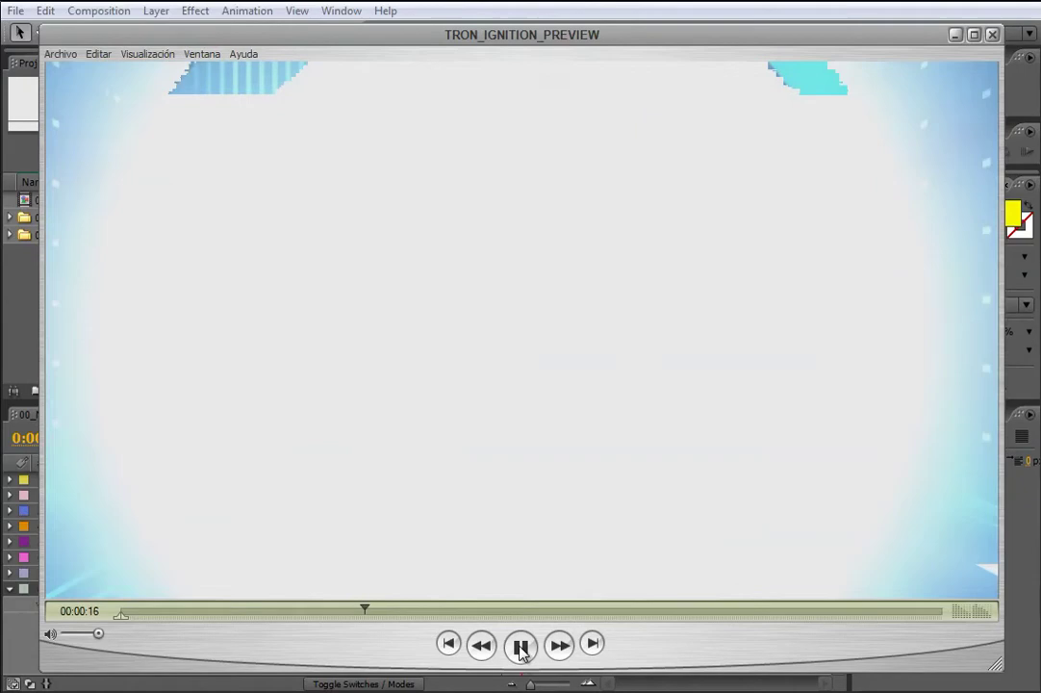
click(521, 649)
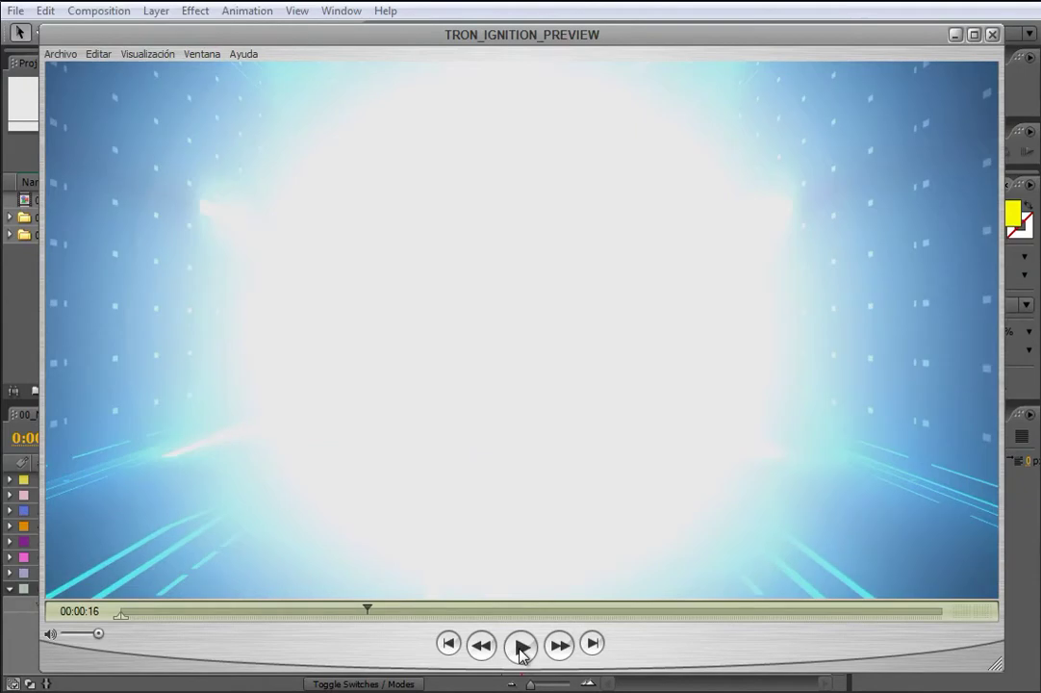
click(992, 33)
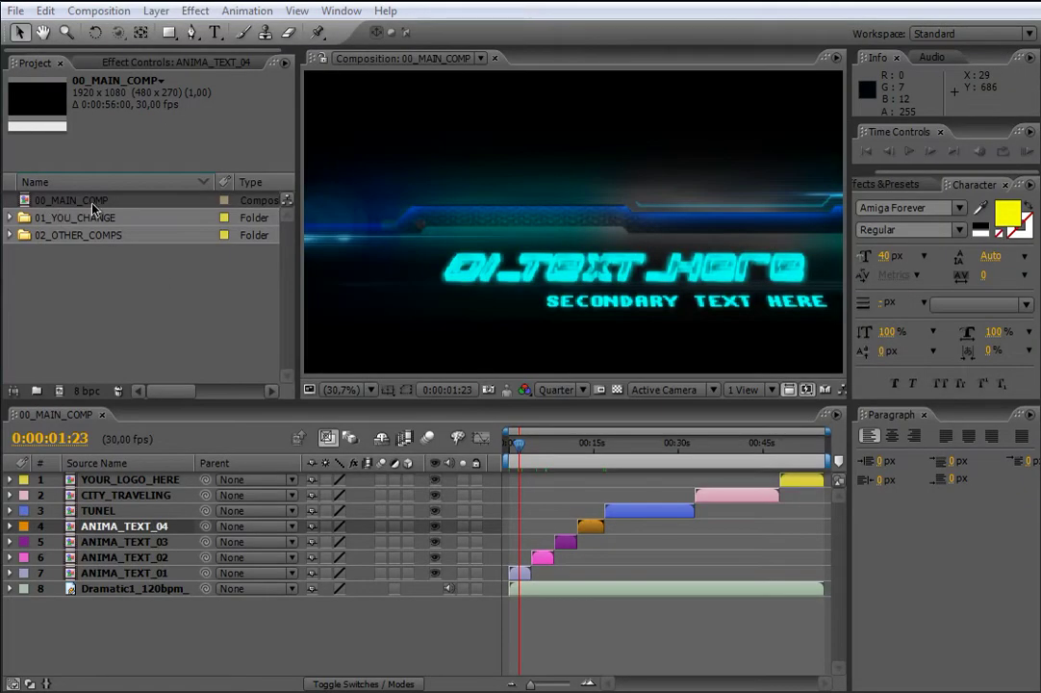
Examine the ANIMA_TEXT_01 to ANIMA_TEXT_04 layers one by one in 00_MAIN_COMP
click(136, 558)
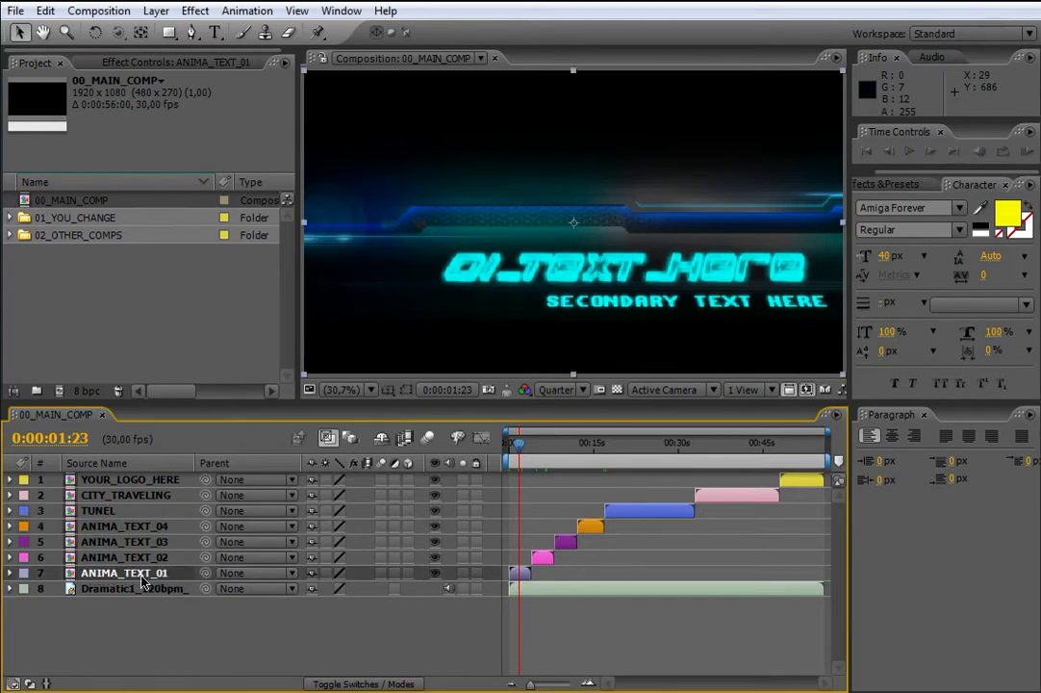
key(ctrl+Up)
key(ctrl+Up)
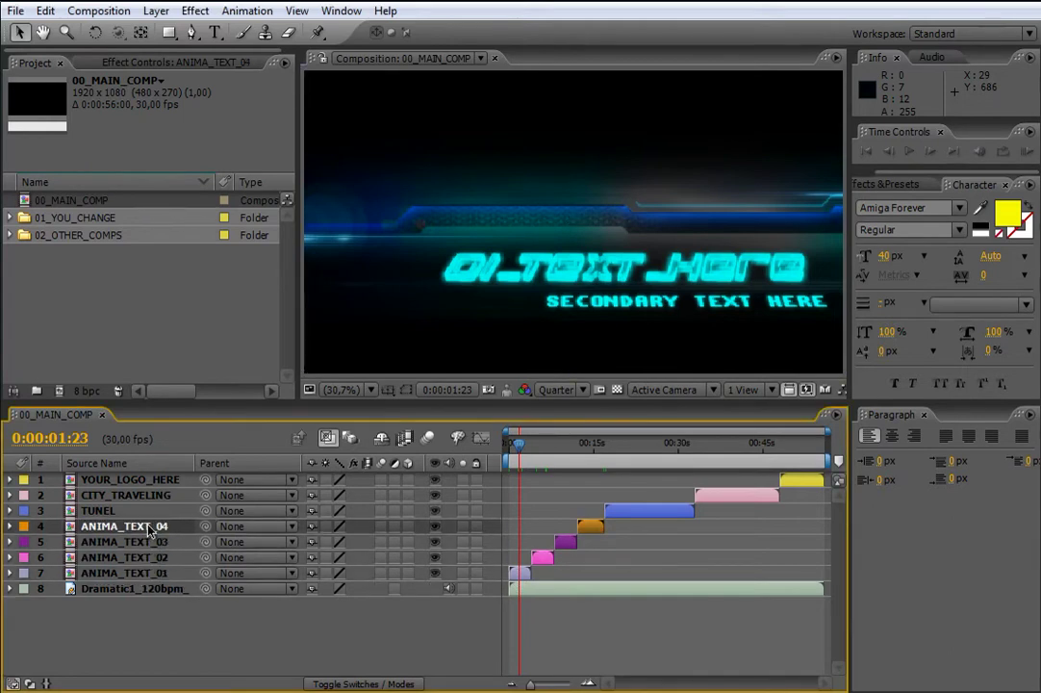
click(163, 577)
click(167, 561)
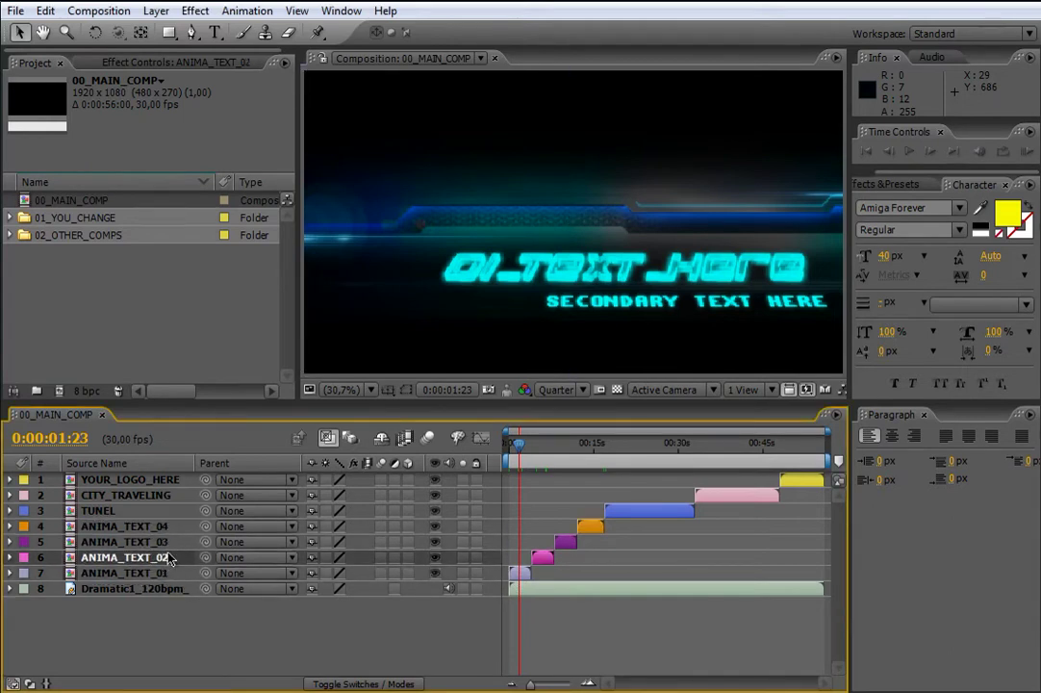
click(172, 546)
click(170, 529)
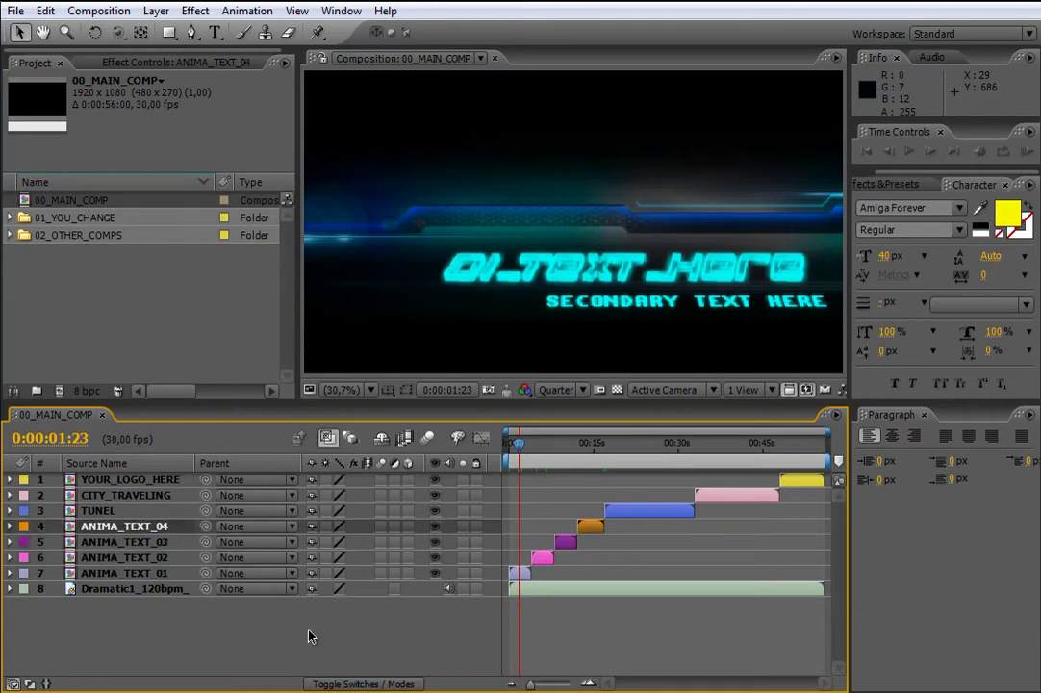
Preview the first text animation in 00_MAIN_COMP between 0:00:01:14 and 0:00:01:19
drag(520, 452, 518, 452)
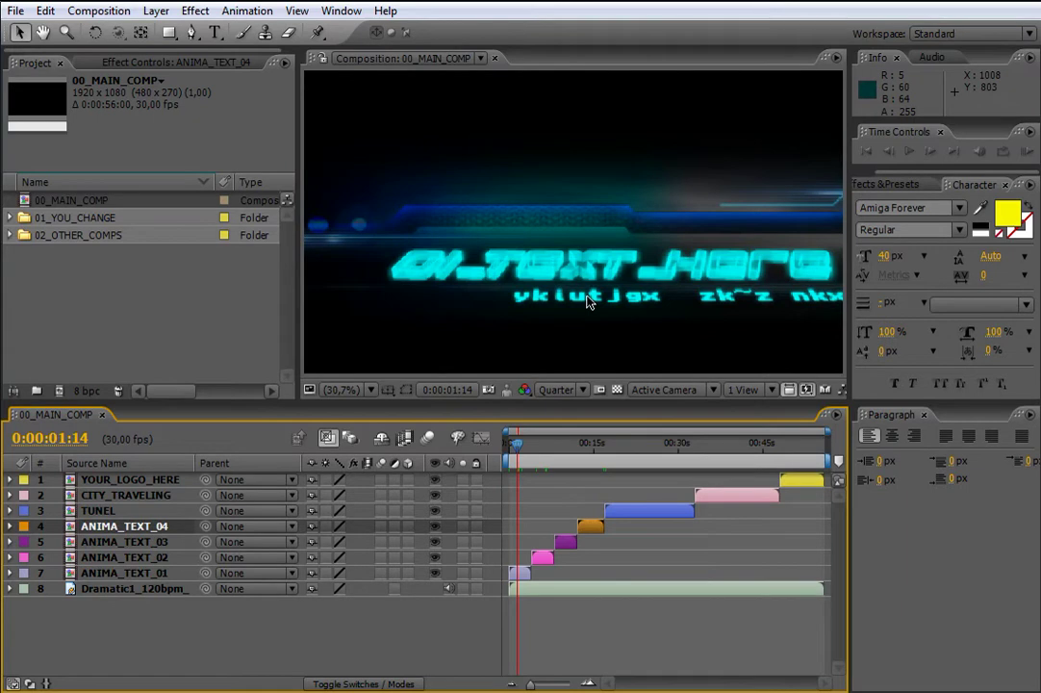
key(Page_Down)
key(Page_Down)
key(Page_Down)
key(Page_Down)
key(Page_Down)
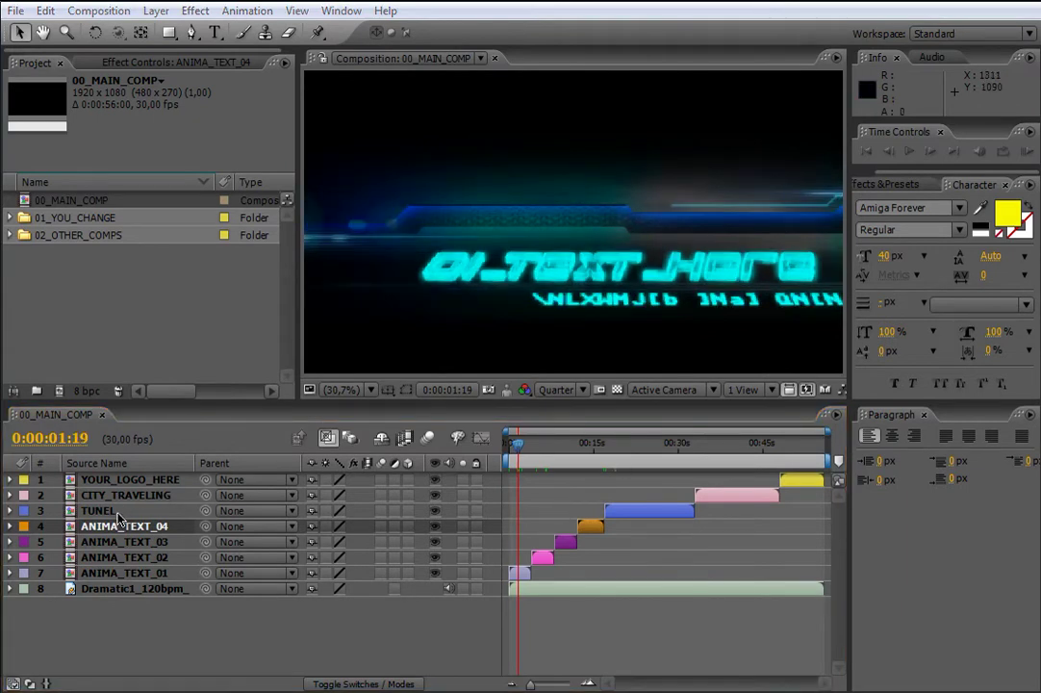
Preview the TUNEL section of 00_MAIN_COMP from 0:00:17:00 to about 0:00:21:16
click(115, 515)
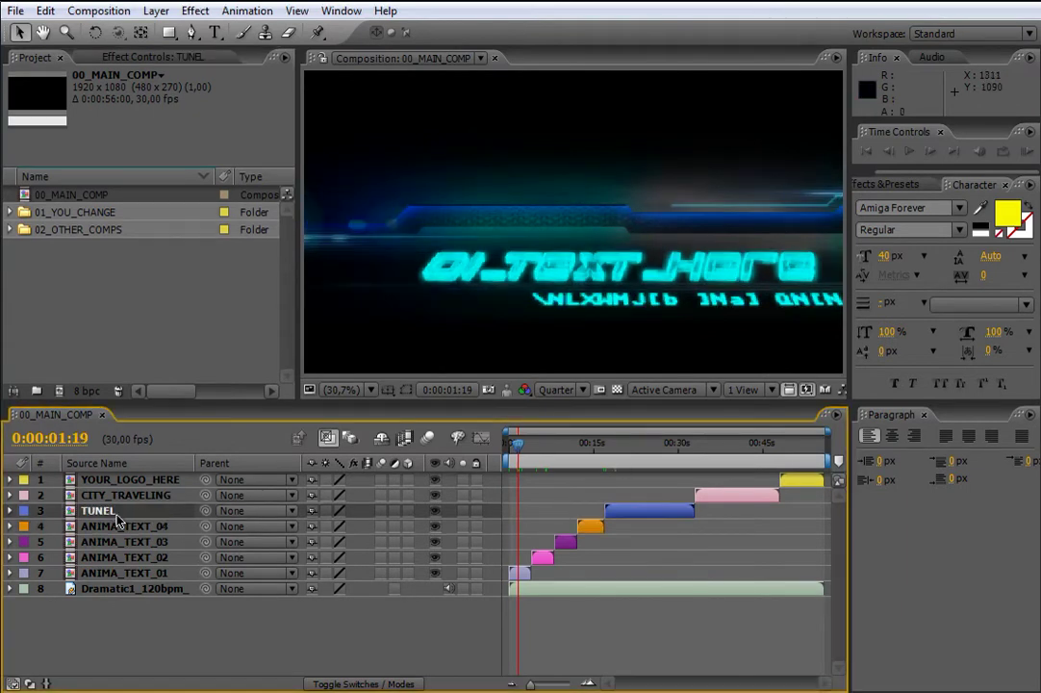
click(605, 448)
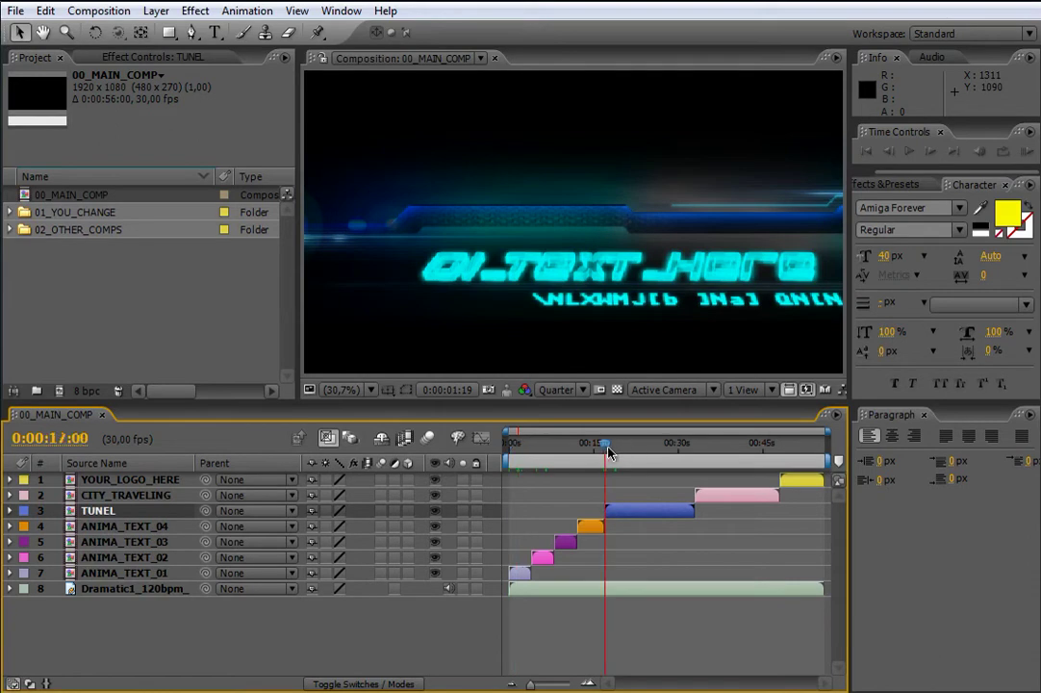
drag(605, 448, 628, 455)
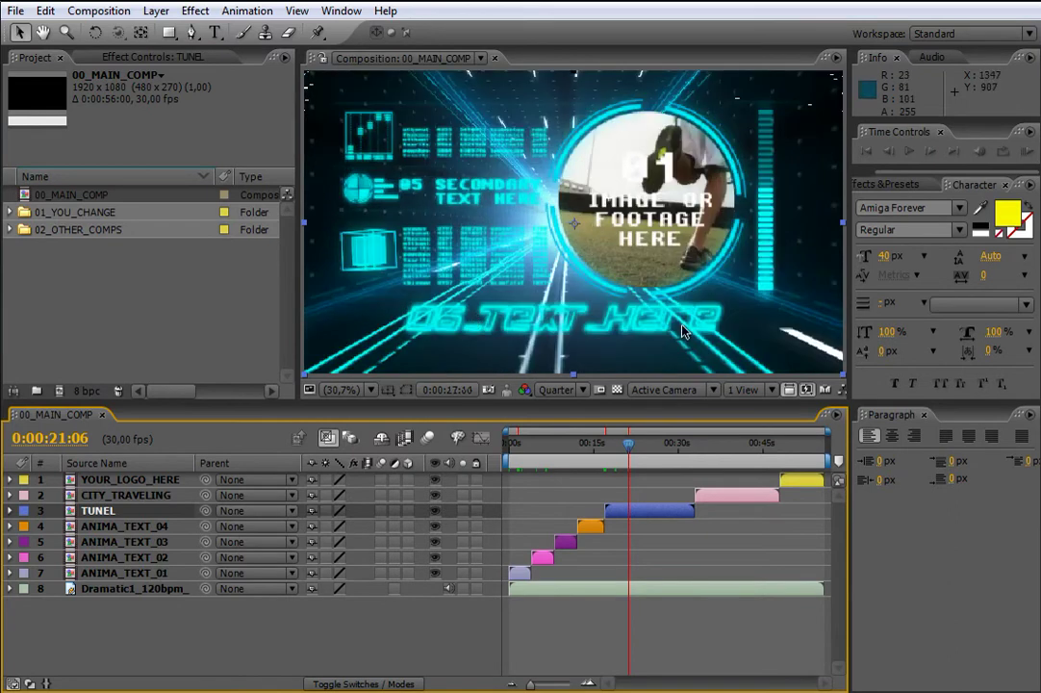
key(space)
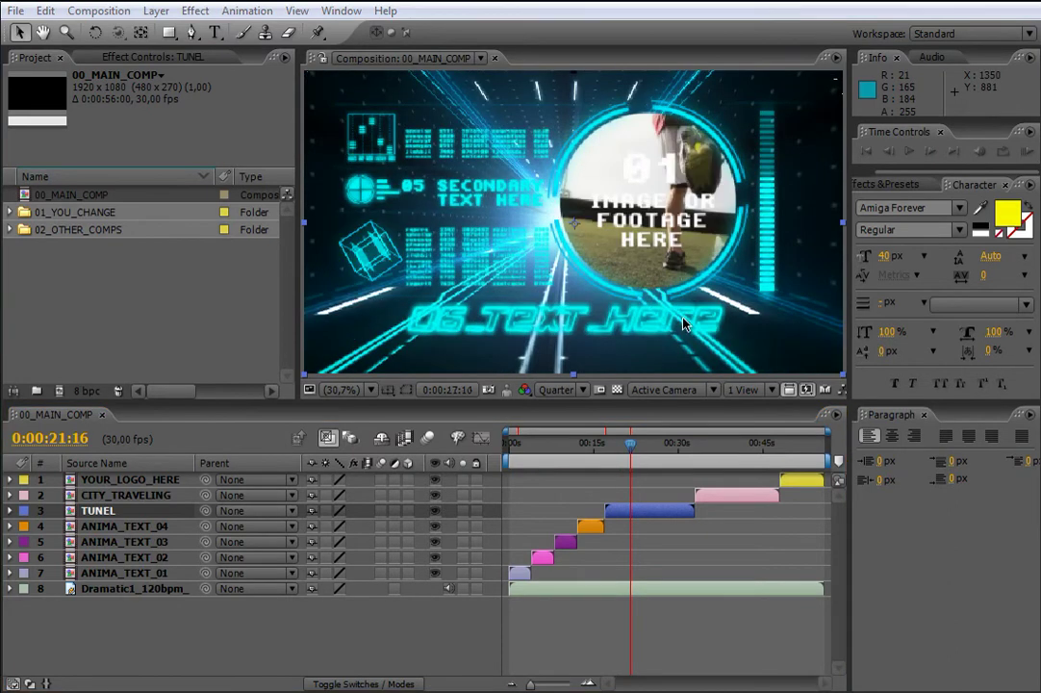
Review the CITY_TRAVELING section at 0:00:34:24 and the closing YOUR_LOGO_HERE layer
click(143, 497)
click(705, 448)
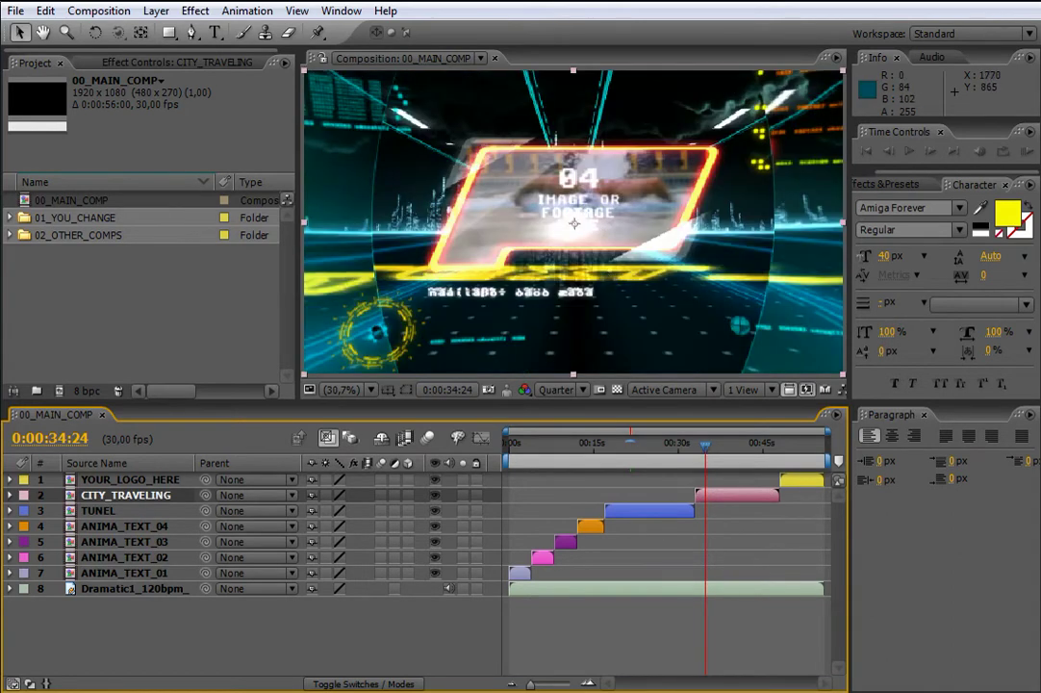
click(130, 484)
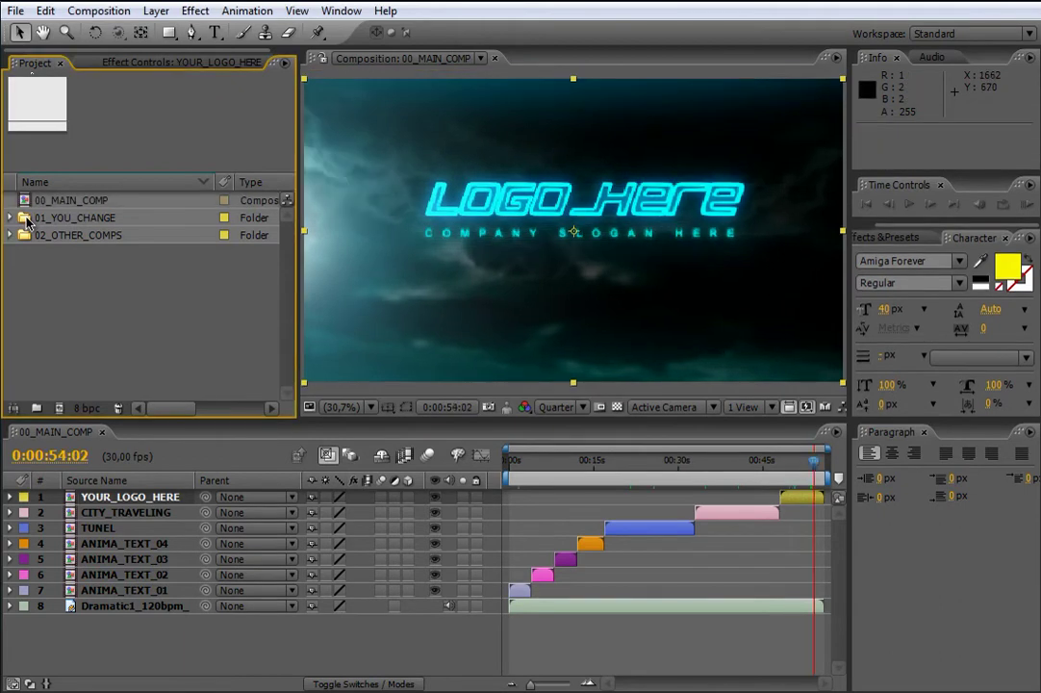
Open the INPUT_TEXT_01 composition from the 01_YOU_CHANGE folder and compare it with 00_MAIN_COMP at 0:00:01:14
double_click(27, 220)
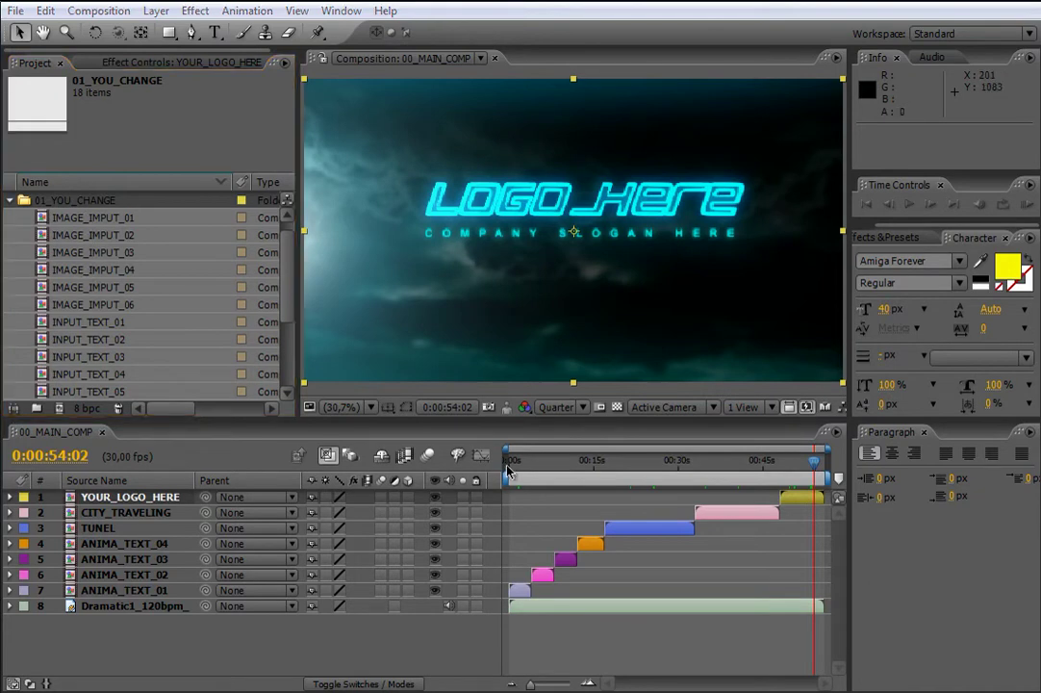
drag(672, 469, 520, 468)
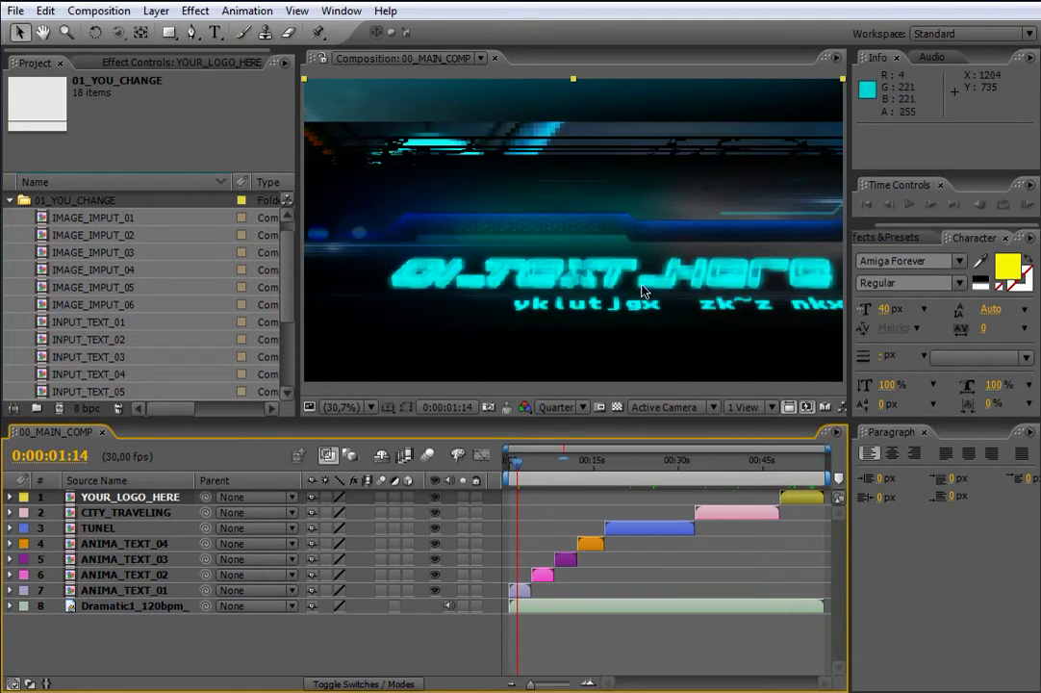
double_click(44, 319)
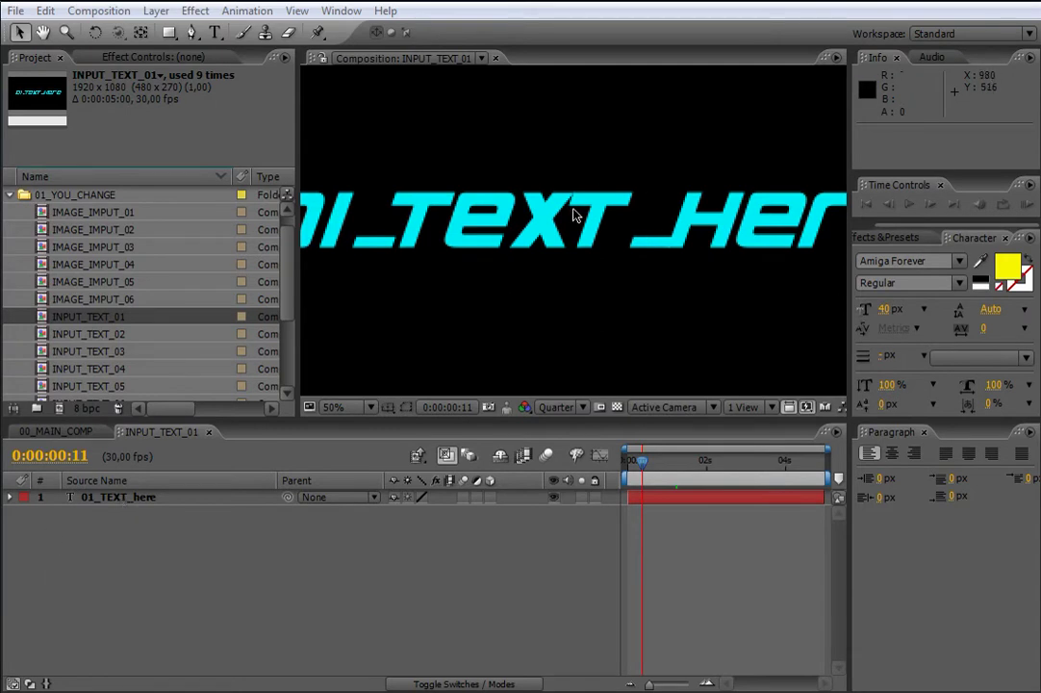
click(85, 432)
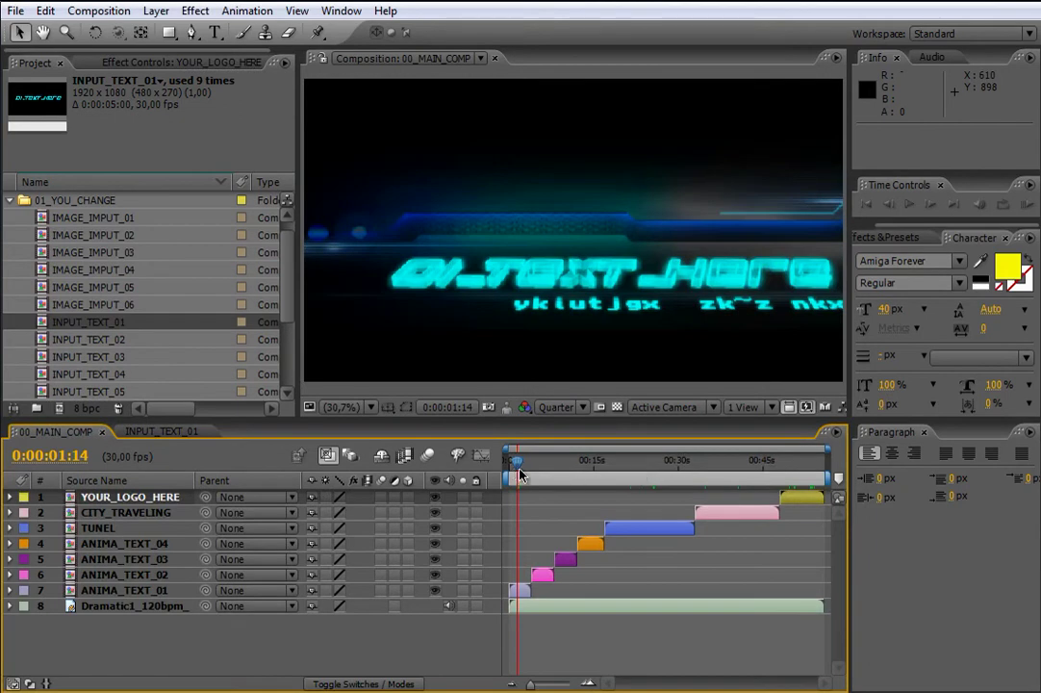
click(178, 432)
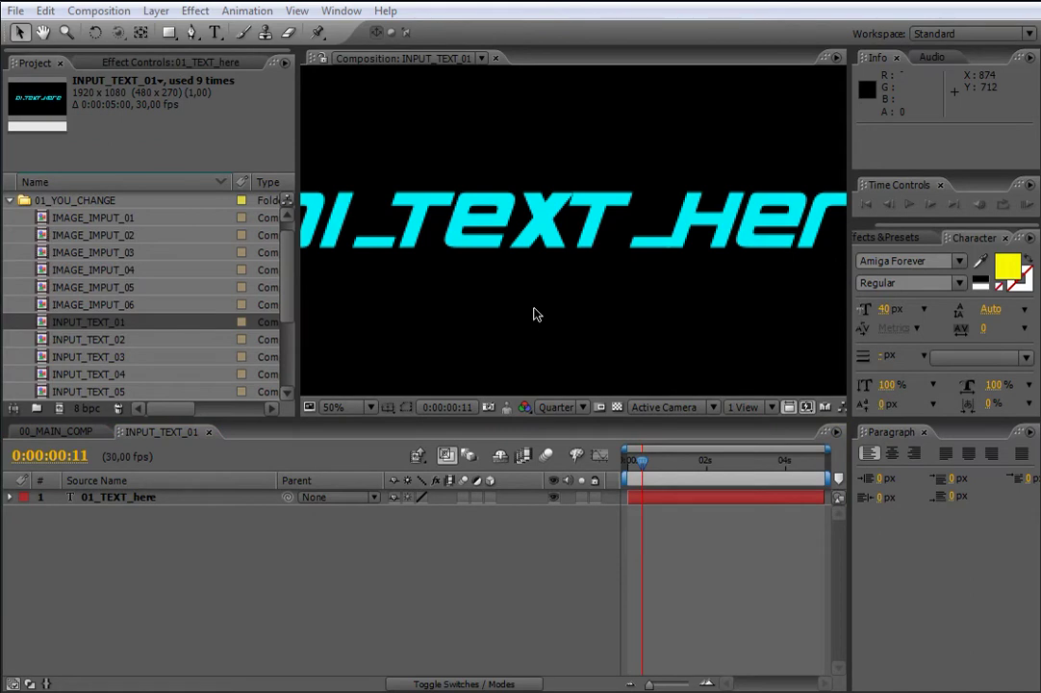
Replace the placeholder title in the INPUT_TEXT_01 composition with tron_ignition
scroll(535, 315, down, 2)
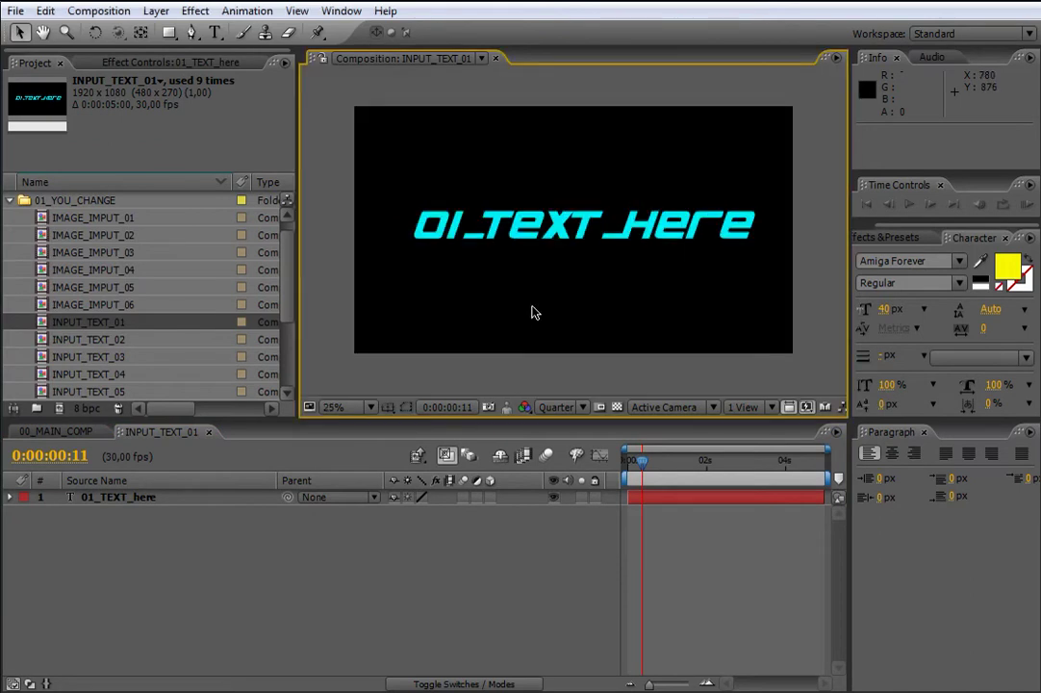
double_click(561, 227)
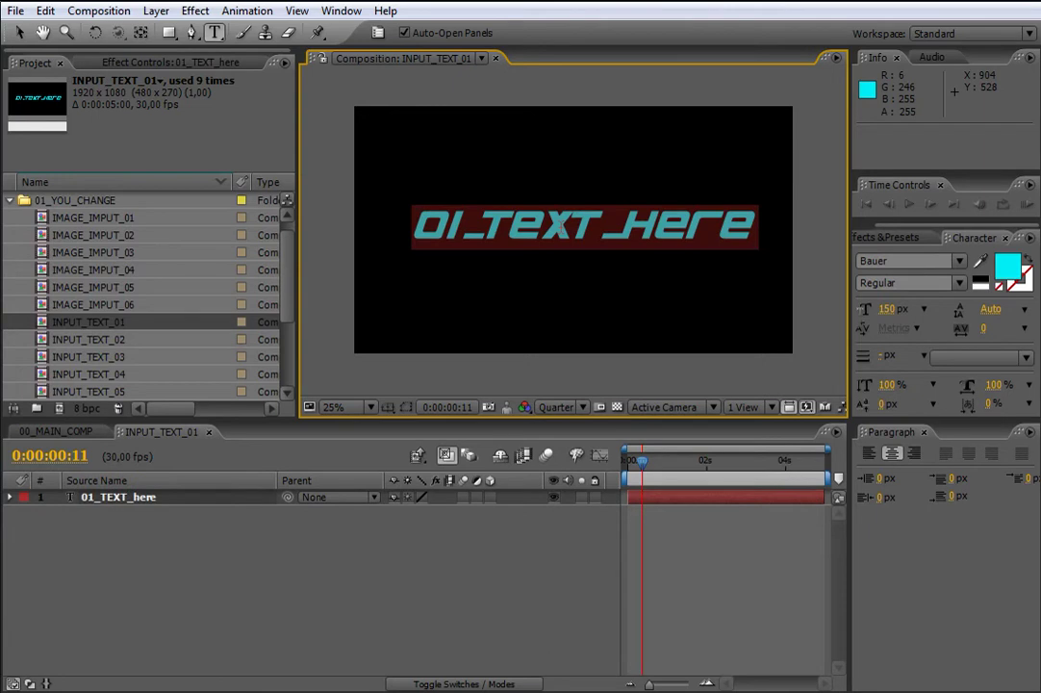
text(Tron_Ignition)
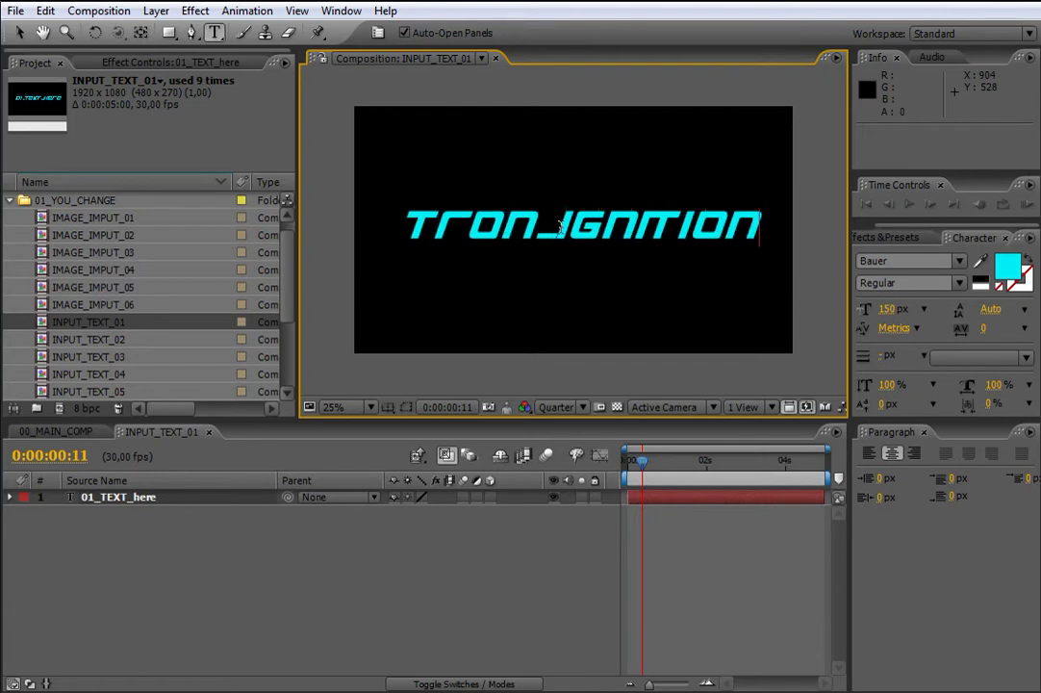
key(KP_Enter)
Check the edited title in 00_MAIN_COMP at 0:00:02:08
click(75, 431)
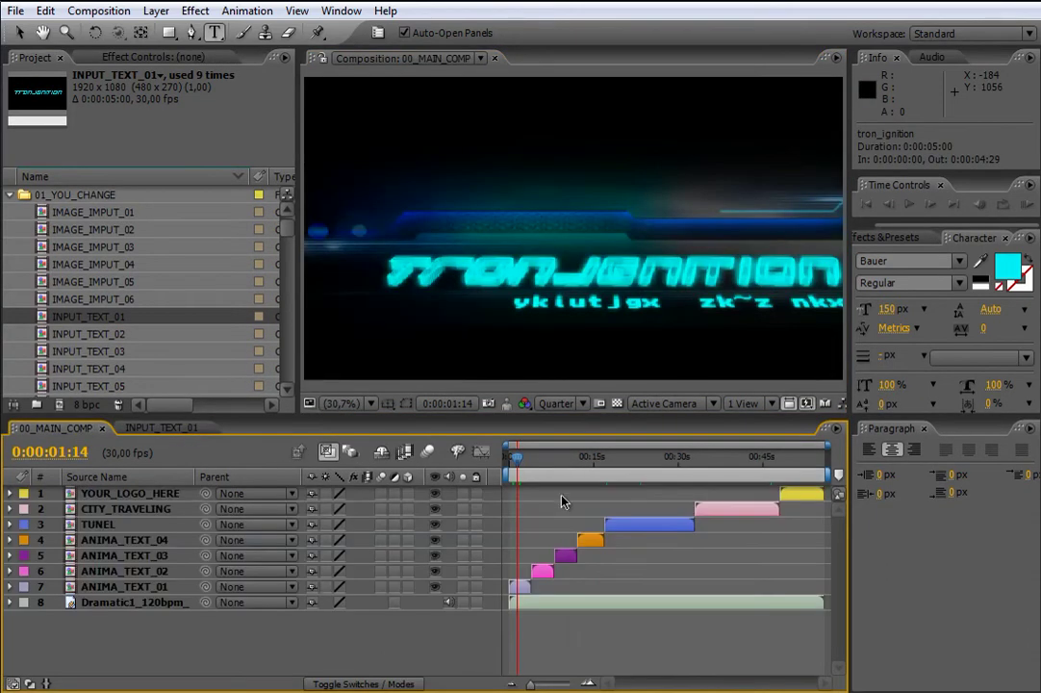
click(521, 458)
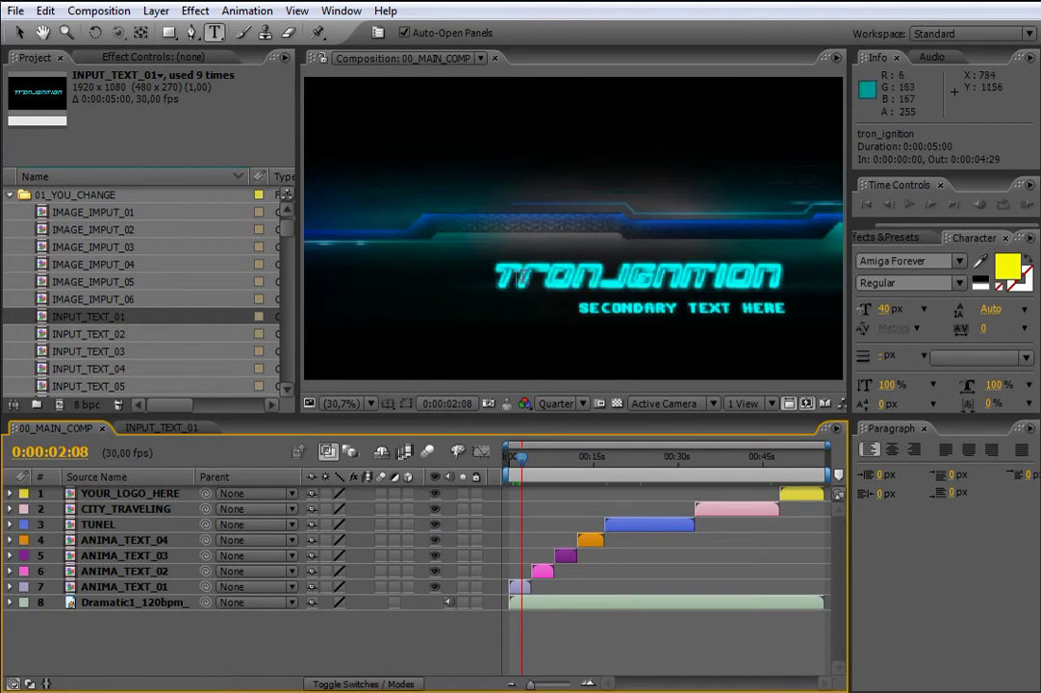
click(638, 277)
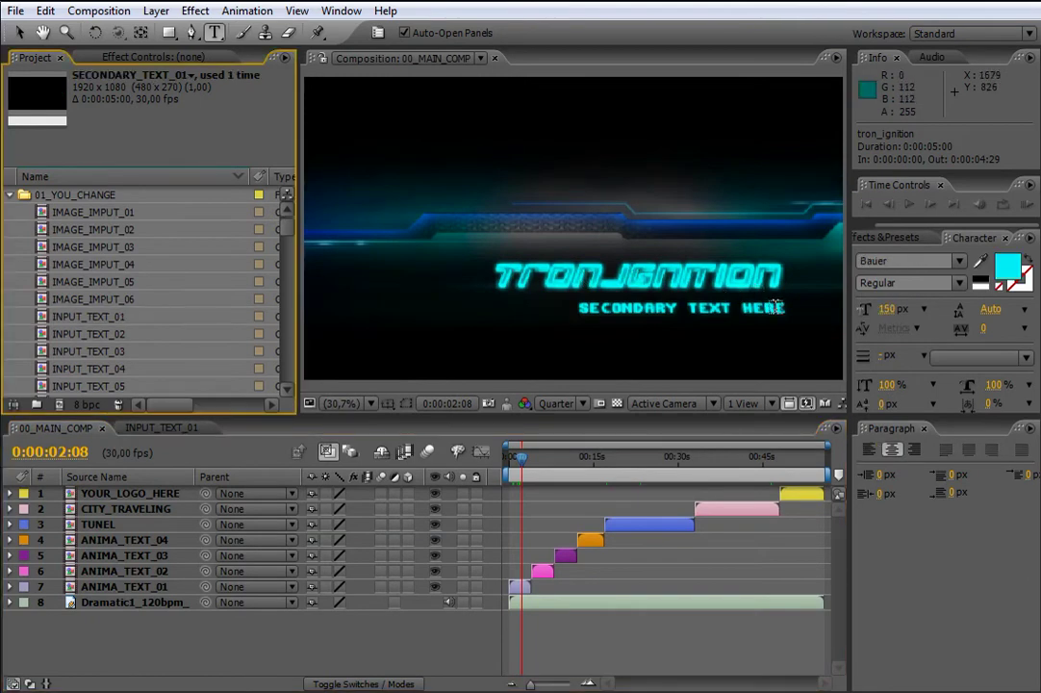
Replace the placeholder in the SECONDARY_TEXT_01 composition with Tron Ignition too and check it in 00_MAIN_COMP
drag(286, 232, 286, 257)
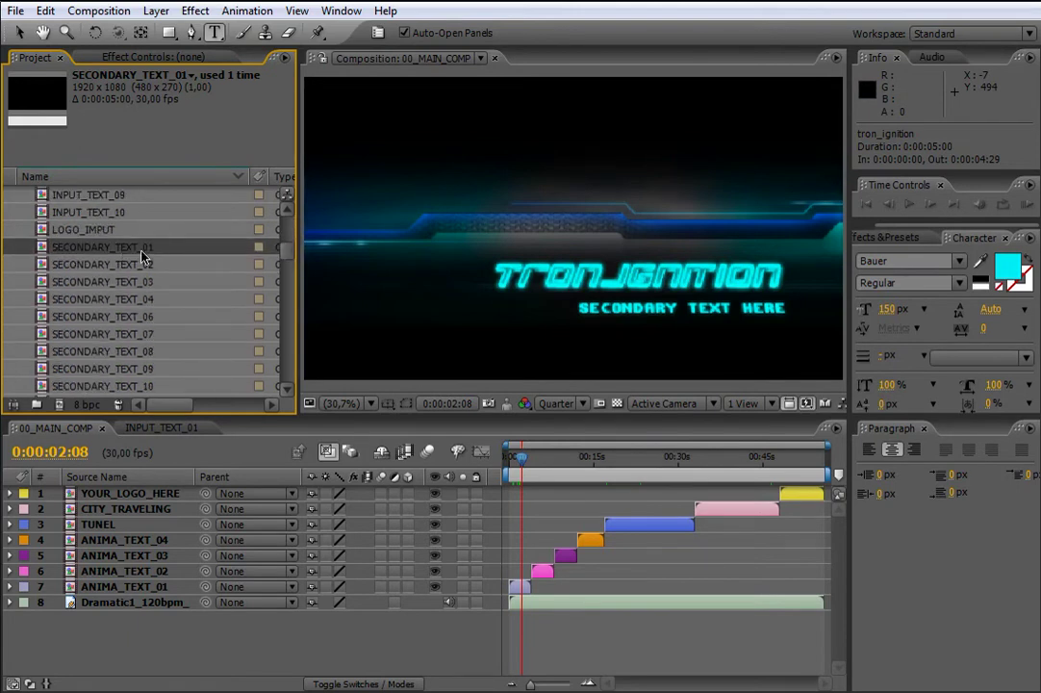
double_click(45, 249)
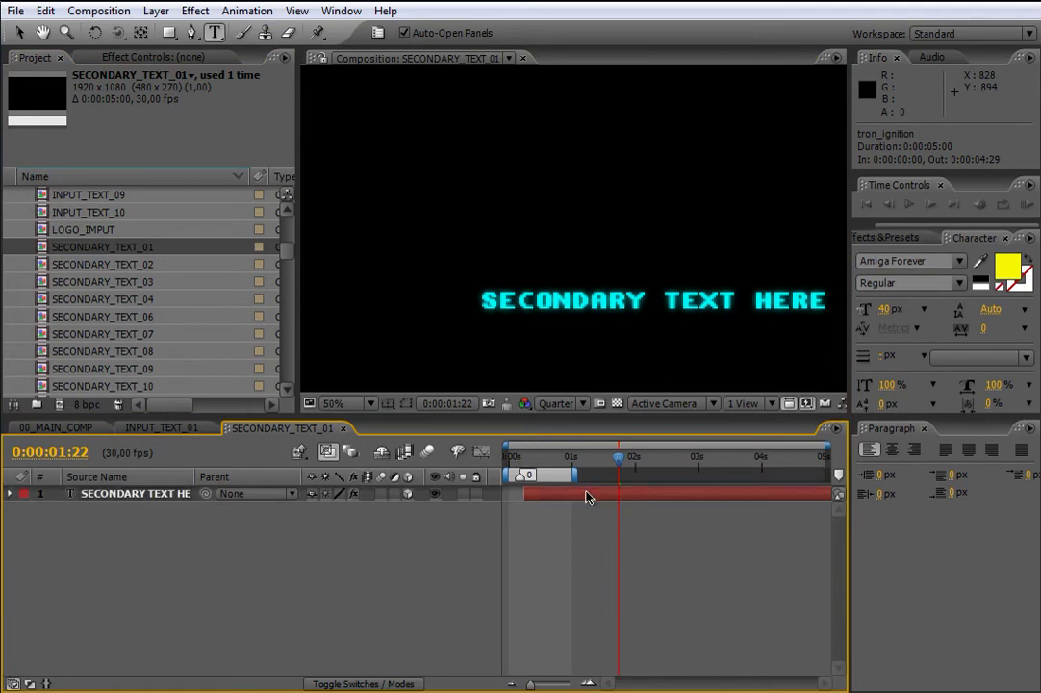
click(588, 495)
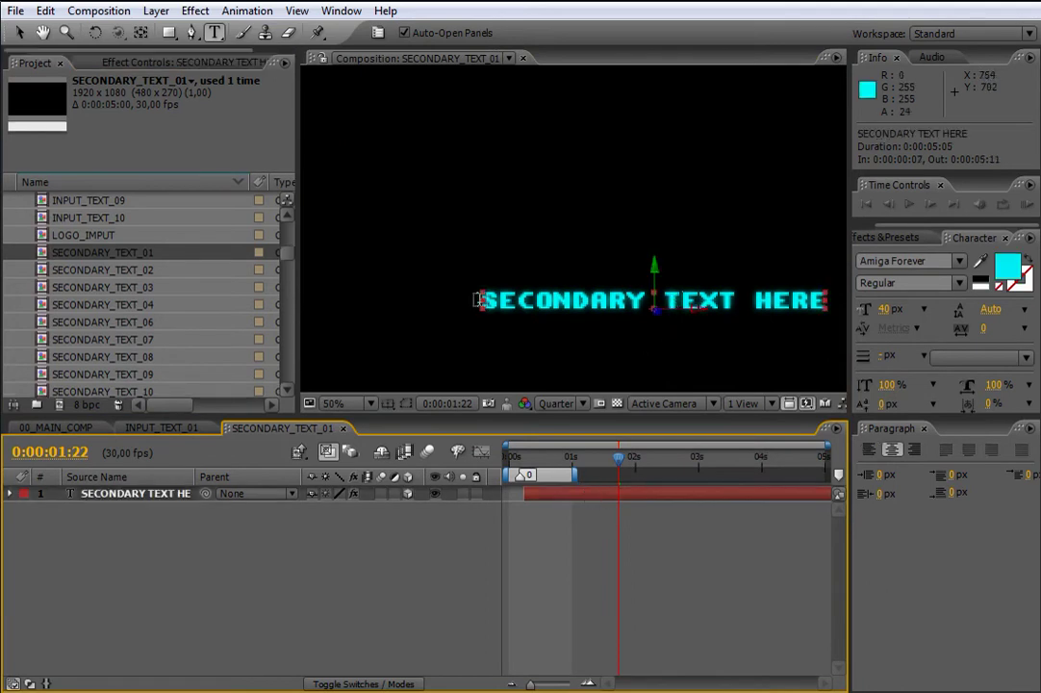
click(839, 313)
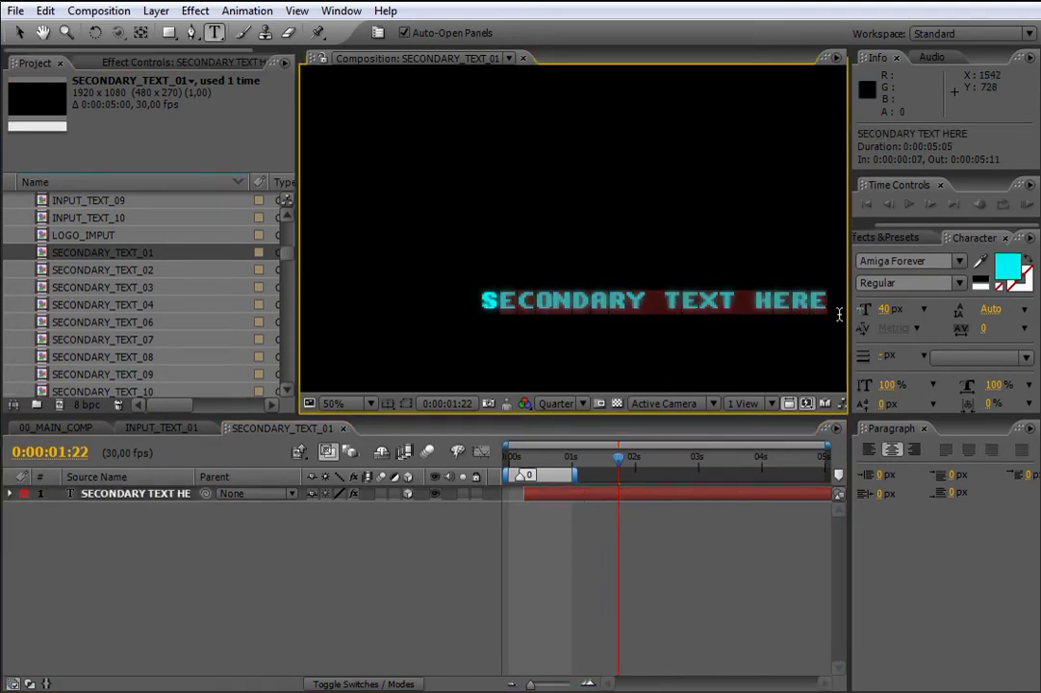
key(BackSpace)
text(Tron)
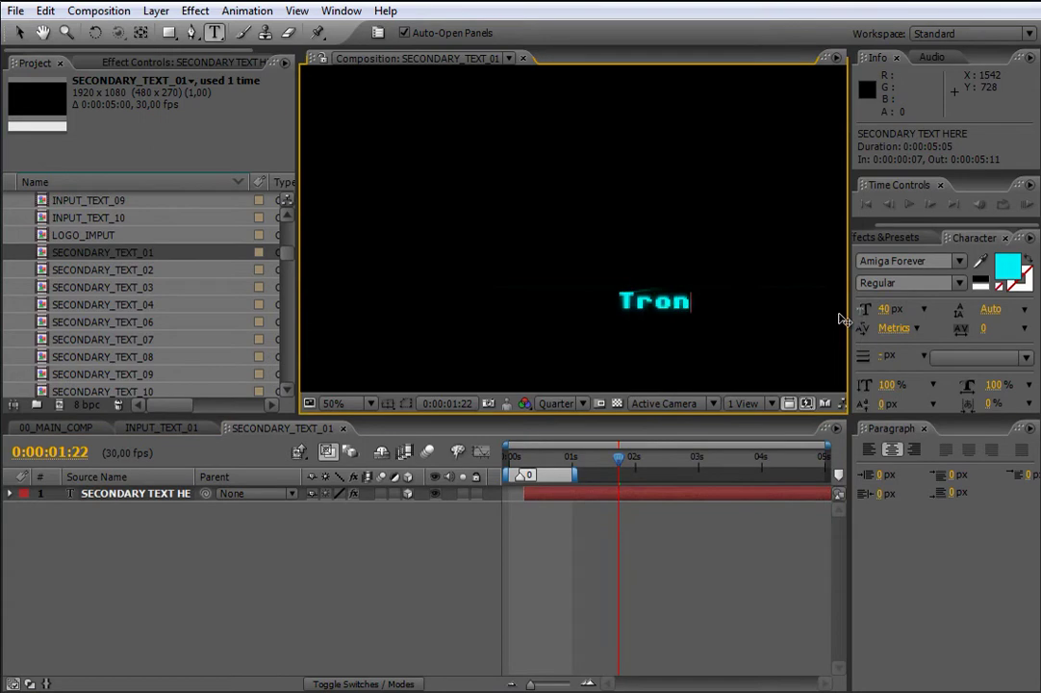
text( Ignitio)
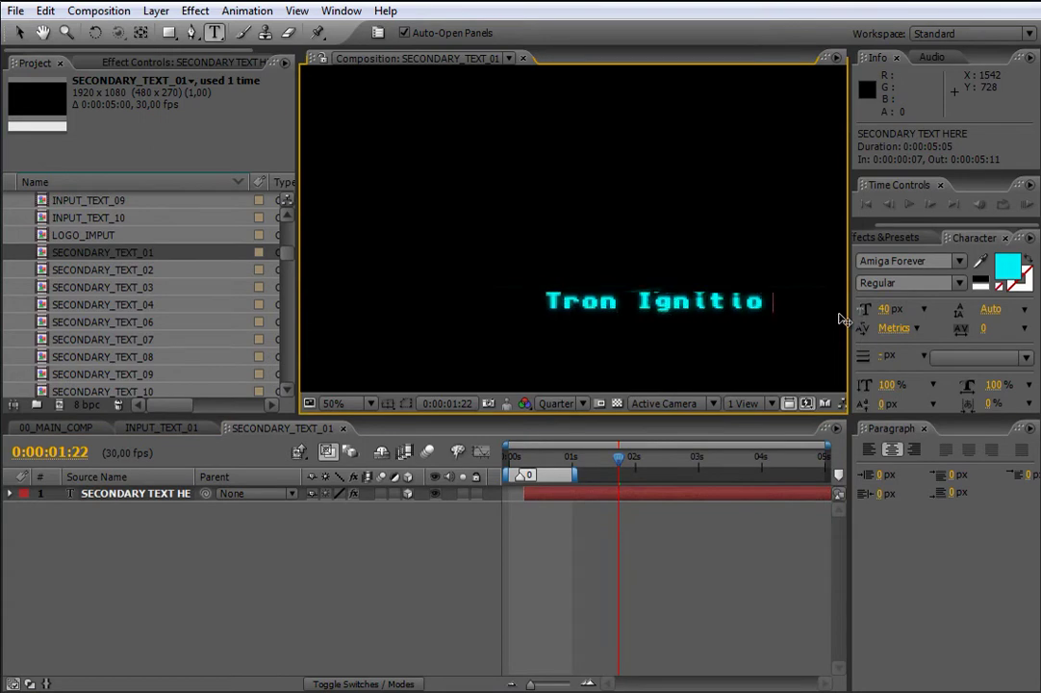
text(n too)
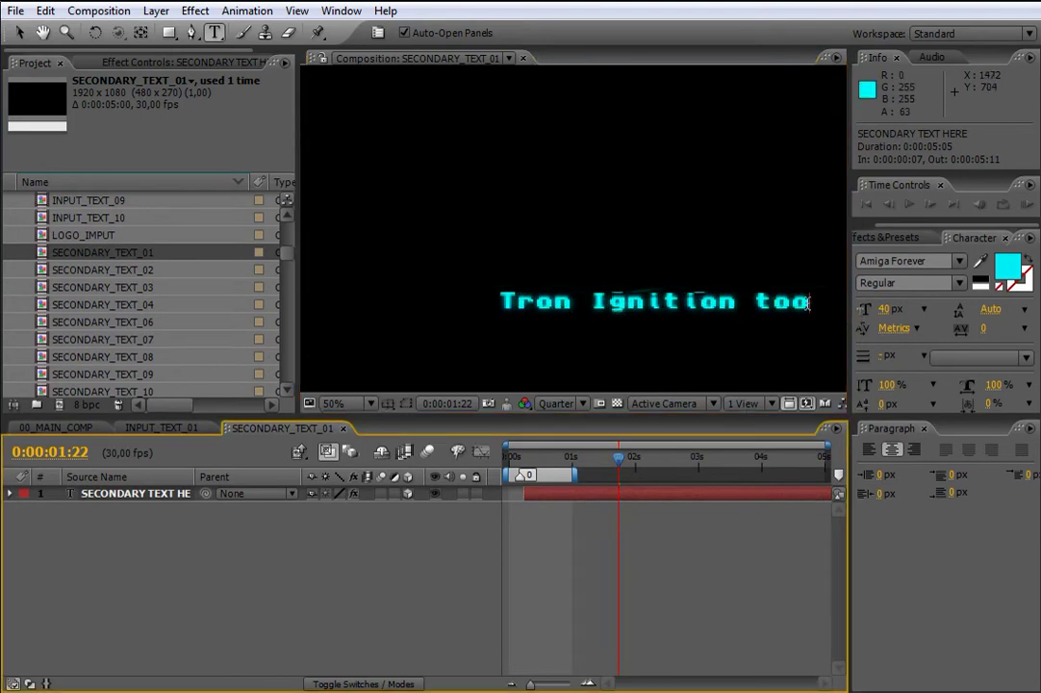
click(63, 427)
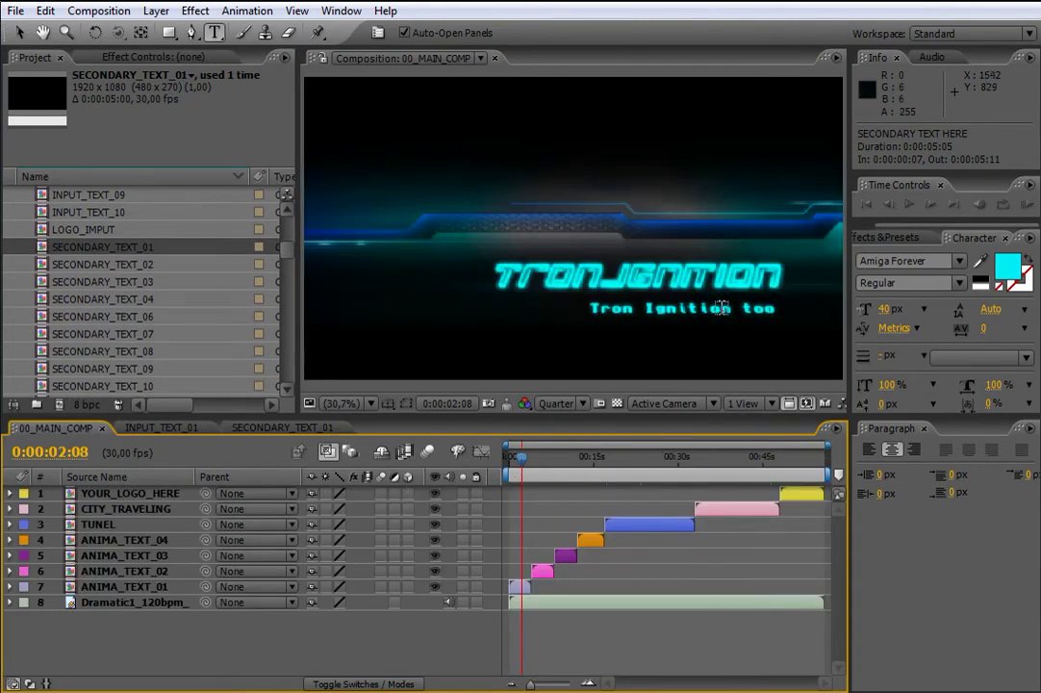
Go through the layers ANIMA_TEXT_02 to ANIMA_TEXT_04 in 00_MAIN_COMP
click(612, 269)
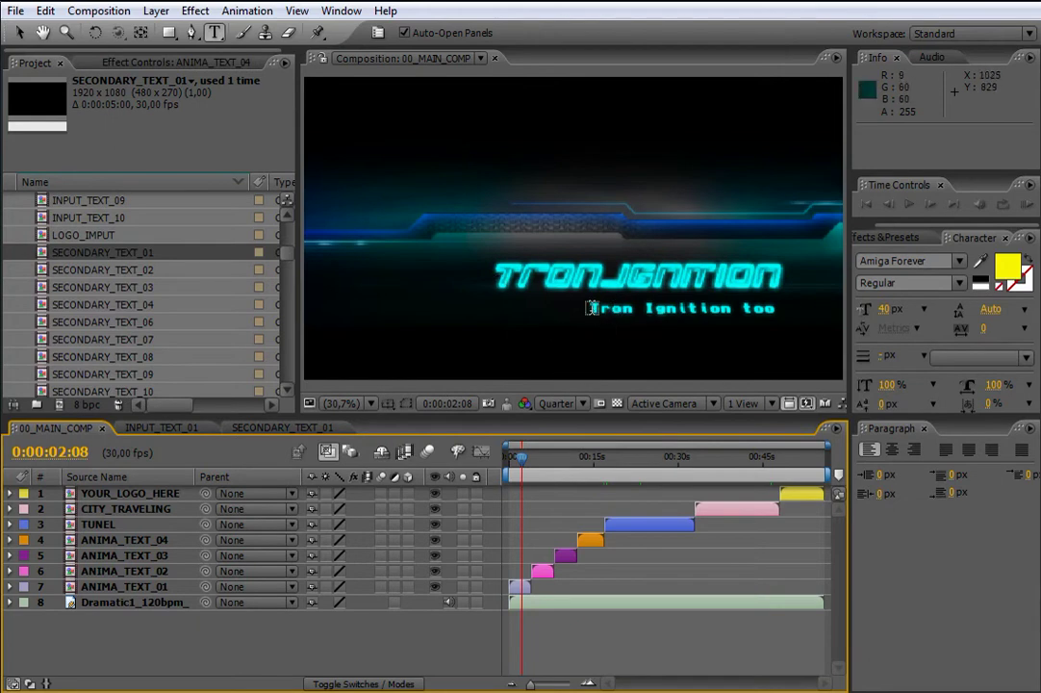
click(159, 574)
key(ctrl+Up)
key(ctrl+Up)
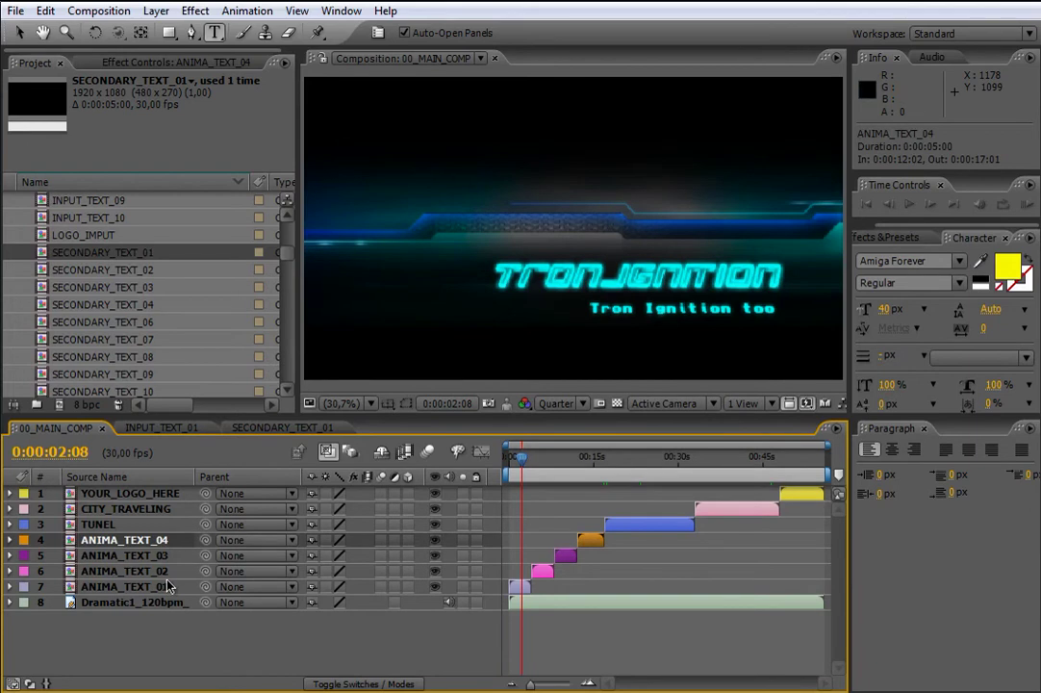
Locate the INPUT_TEXT_02 to 04 and SECONDARY_TEXT_02 to 04 compositions in the 01_YOU_CHANGE folder
drag(286, 260, 287, 237)
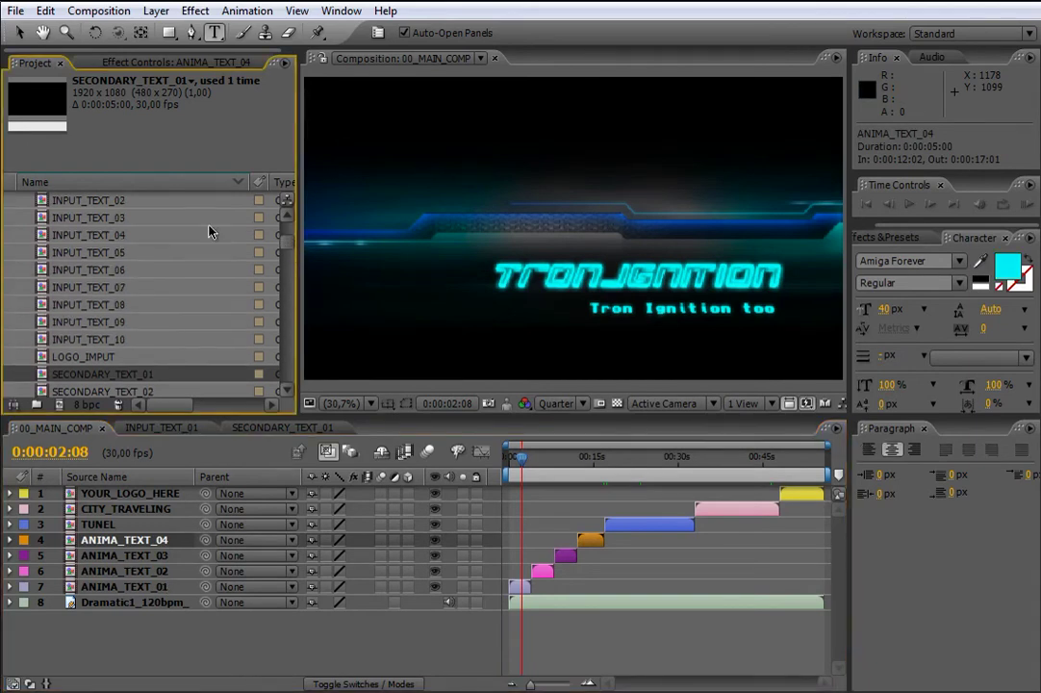
click(128, 201)
click(132, 219)
click(130, 236)
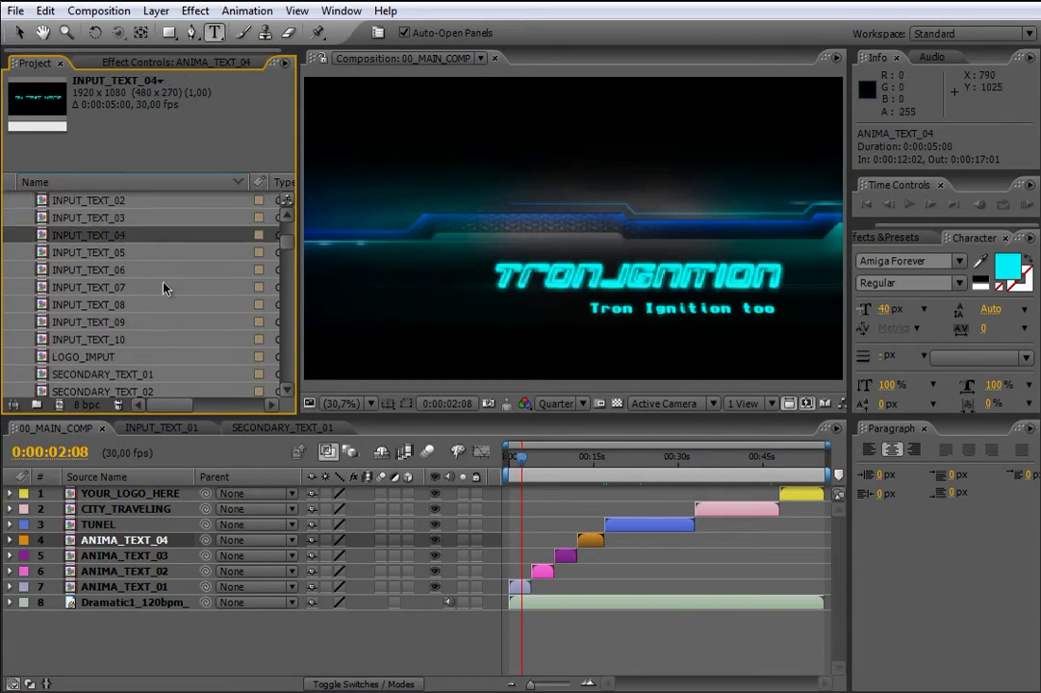
drag(289, 243, 289, 252)
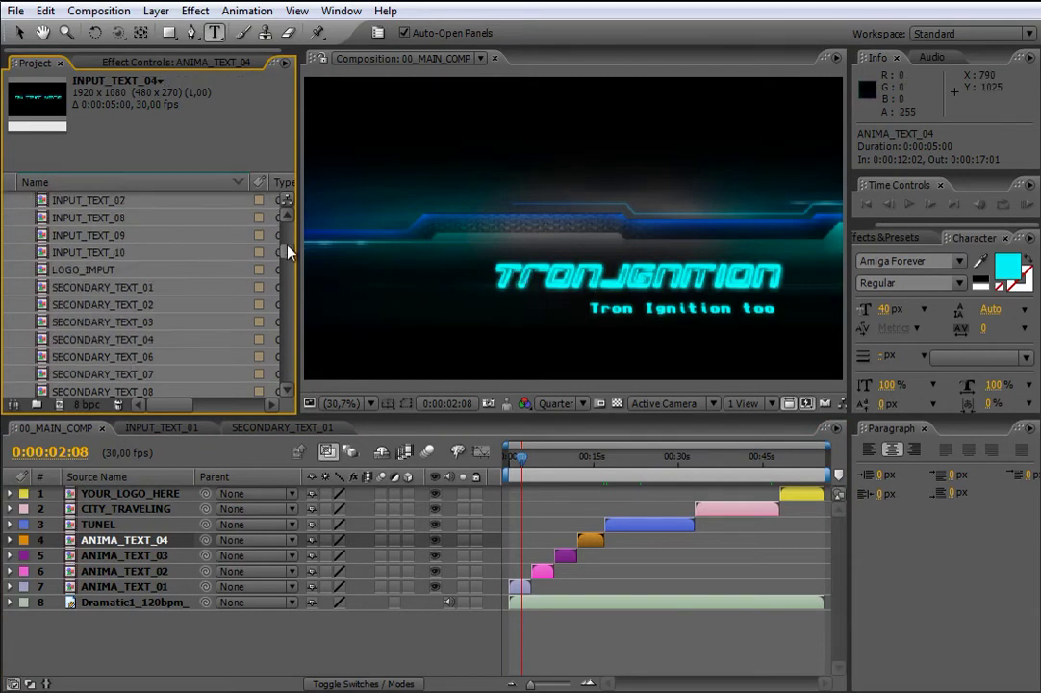
click(110, 306)
click(130, 322)
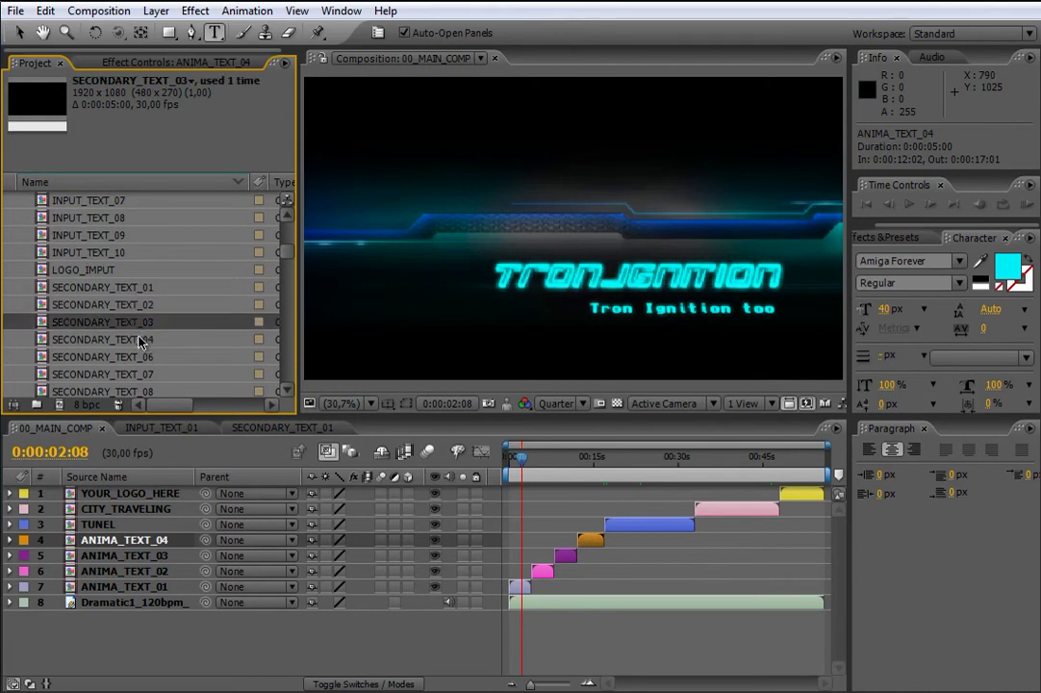
click(139, 339)
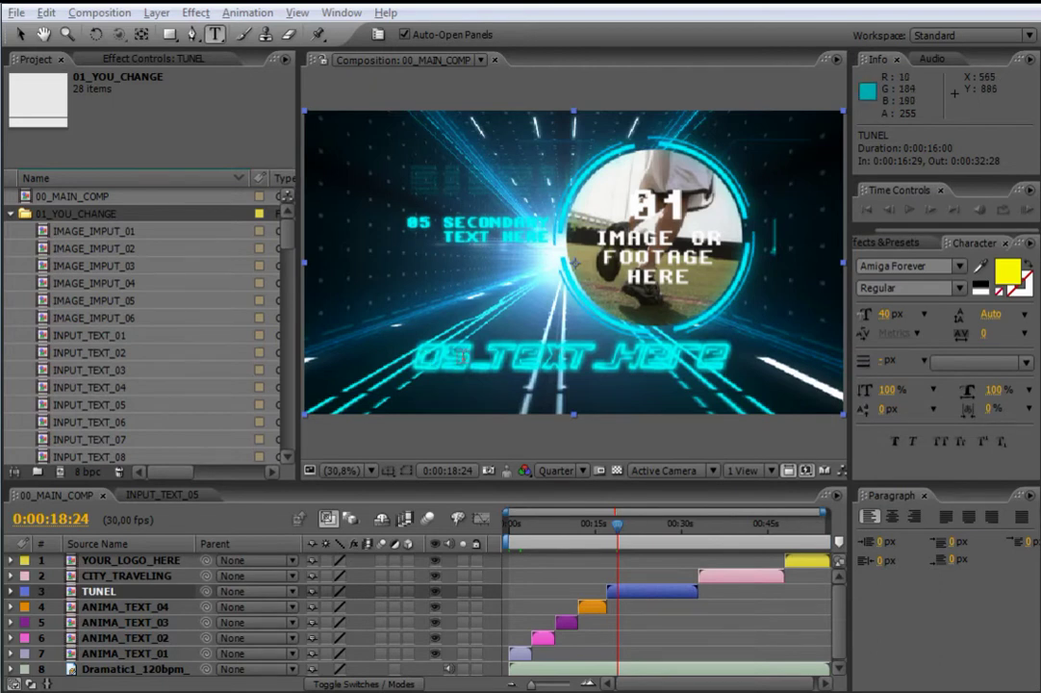
Replace the placeholder title in the INPUT_TEXT_05 composition with other text and check it in 00_MAIN_COMP
scroll(244, 203, down, 1)
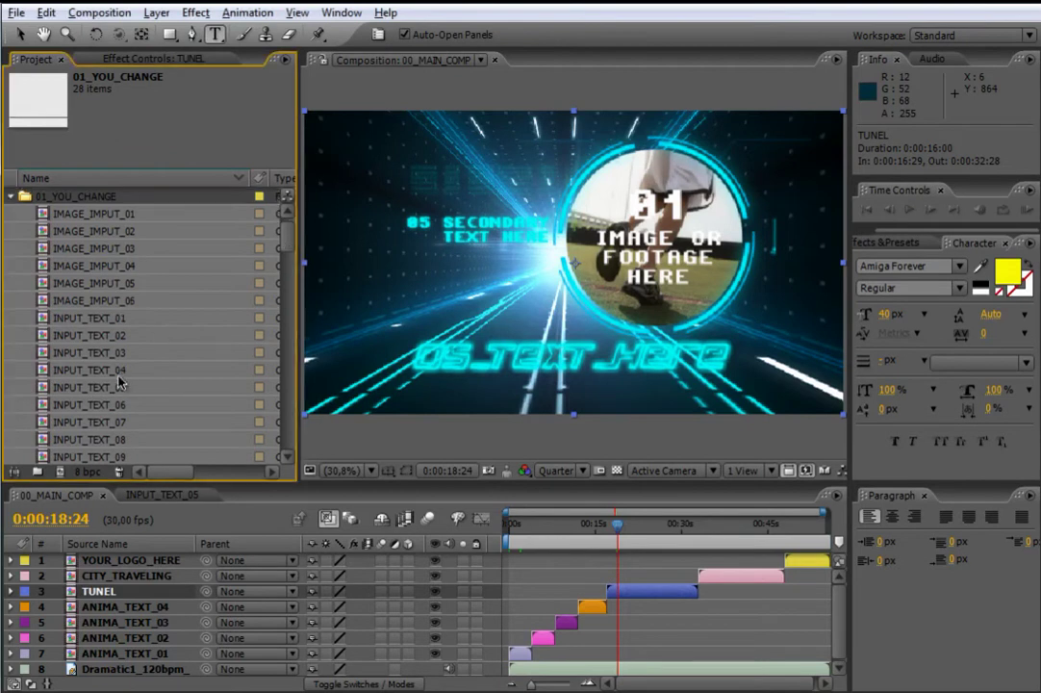
click(120, 386)
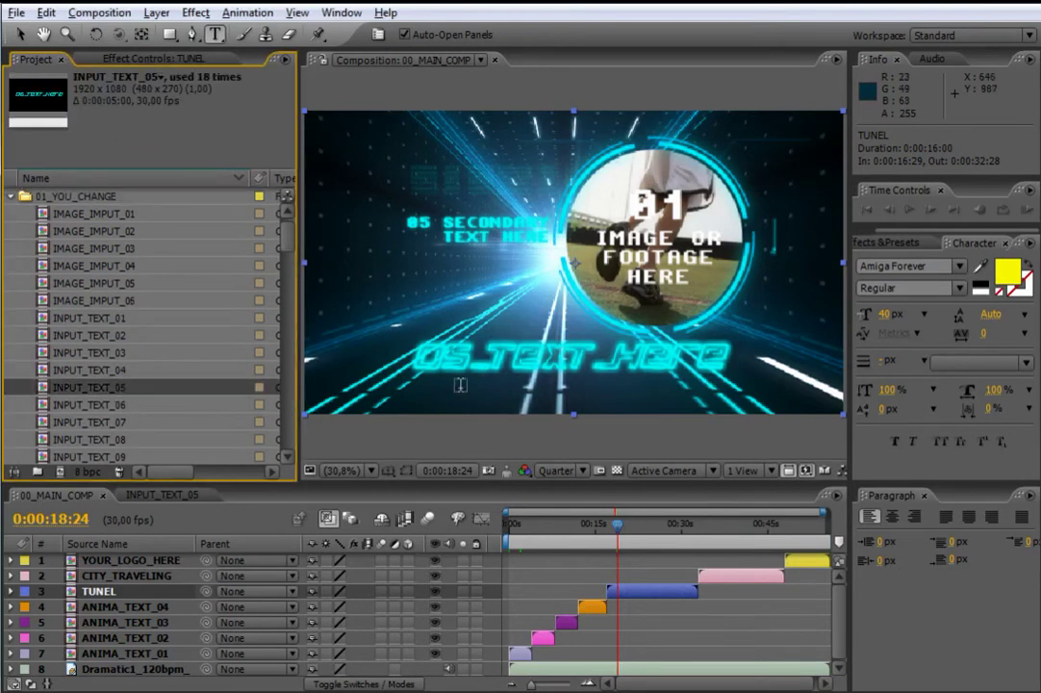
double_click(43, 389)
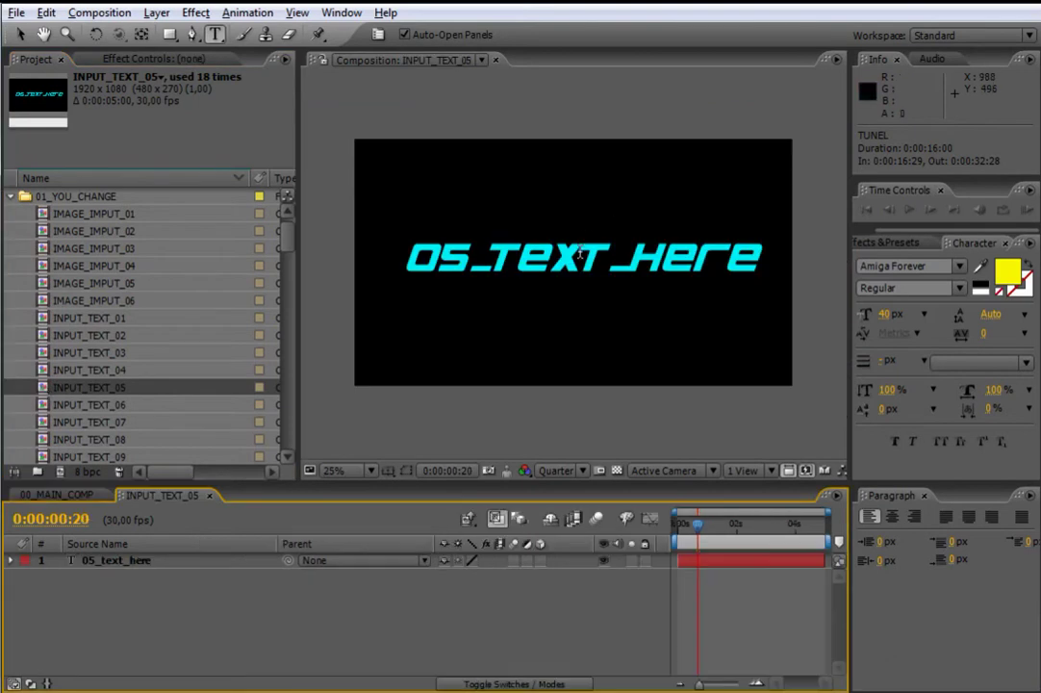
drag(412, 261, 790, 256)
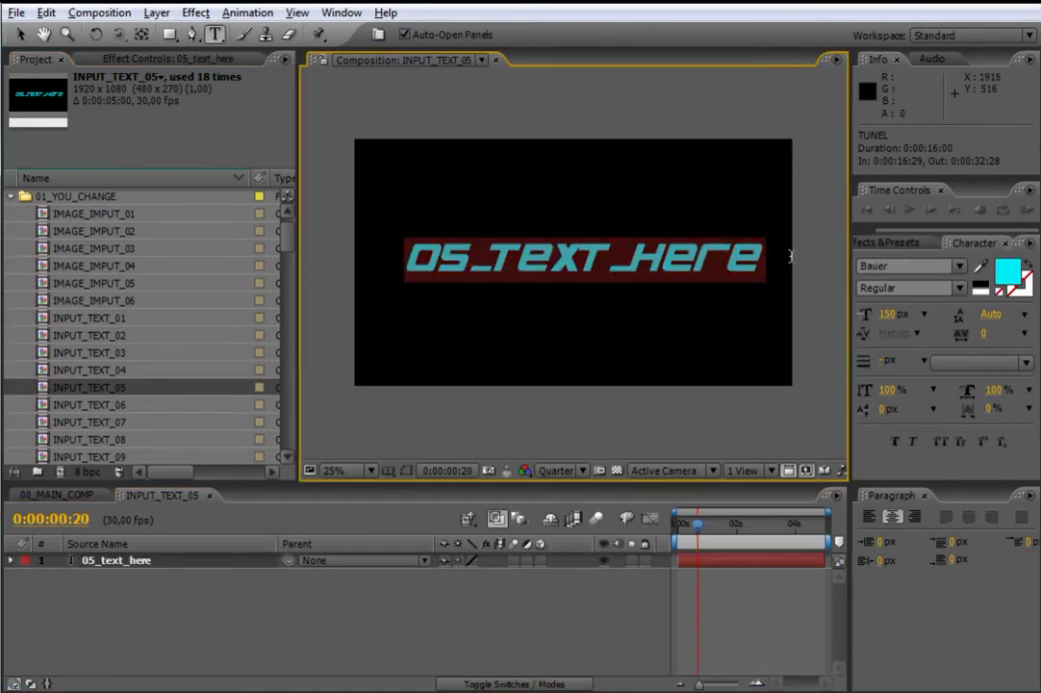
text(other)
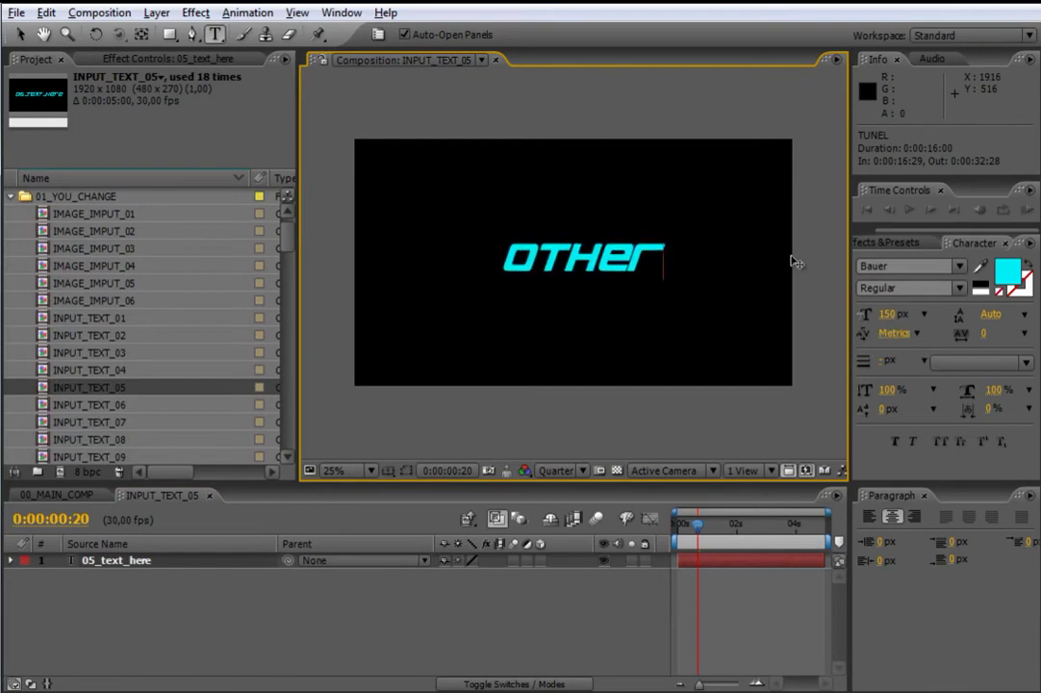
text( text)
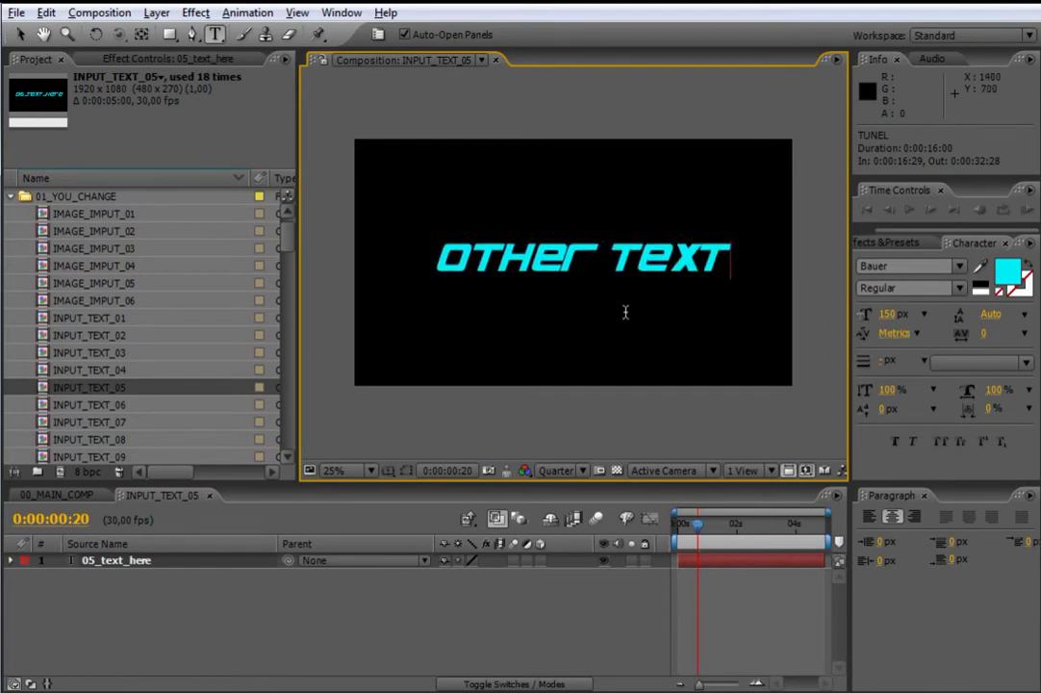
click(89, 496)
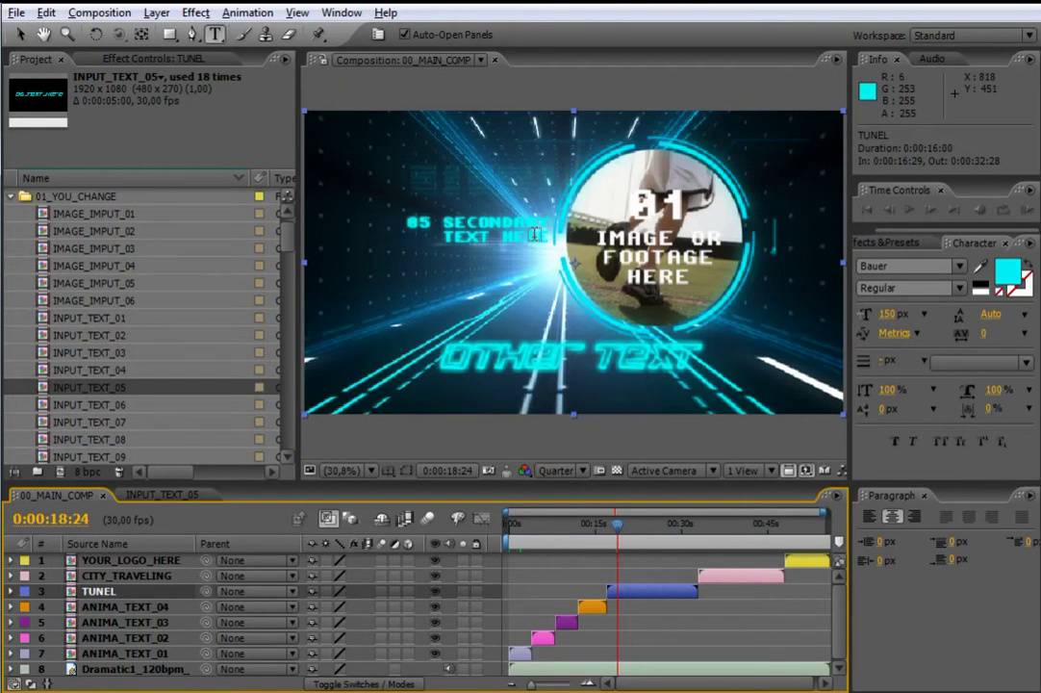
Replace the SECONDARY_TEXT_05 placeholder with OTHER THEXT and HERE on two lines, and check it in 00_MAIN_COMP
drag(293, 246, 289, 270)
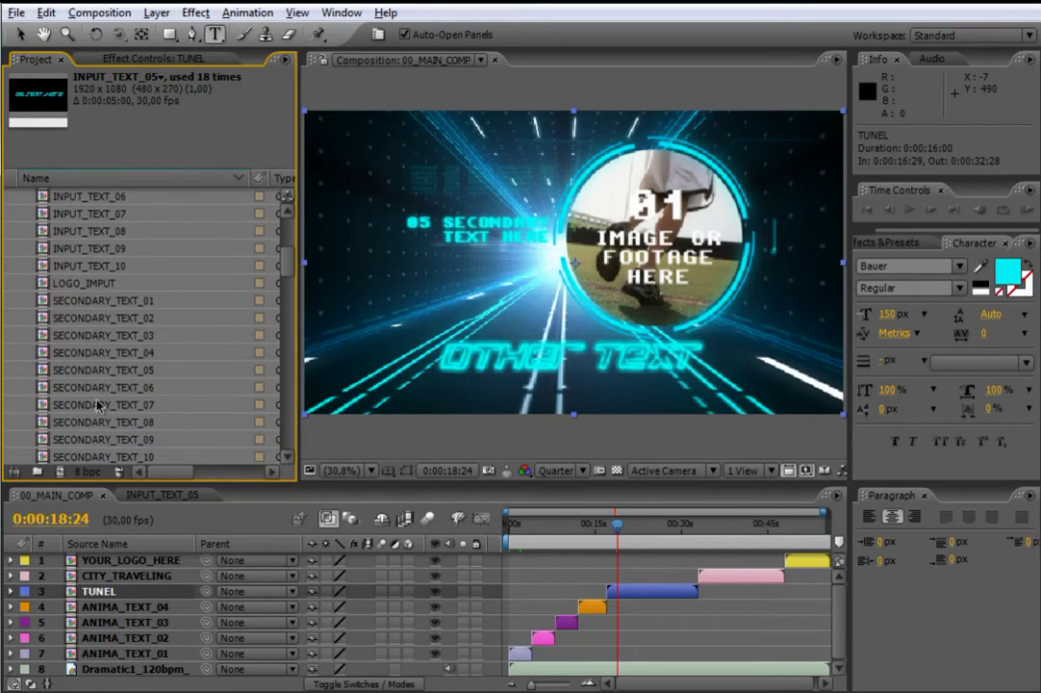
click(141, 372)
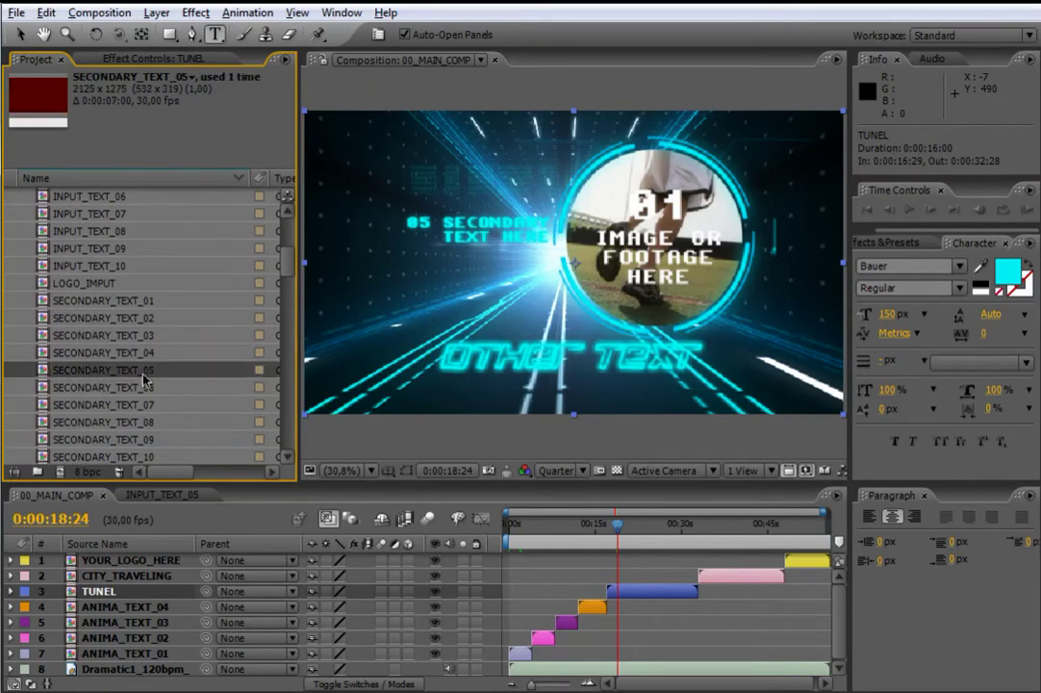
double_click(45, 372)
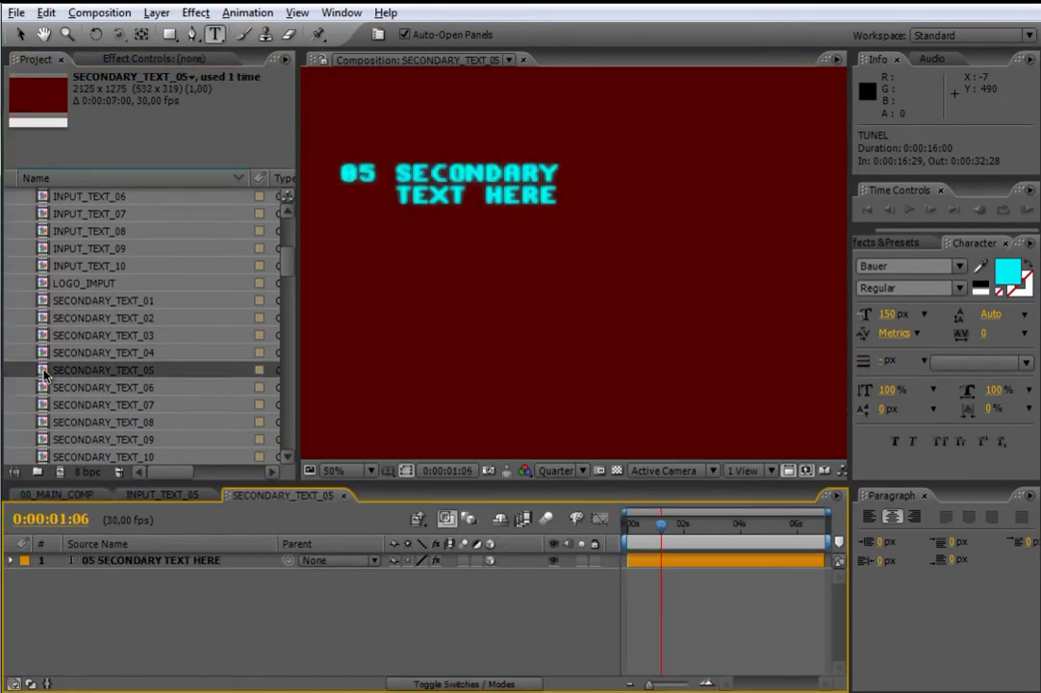
drag(341, 171, 567, 200)
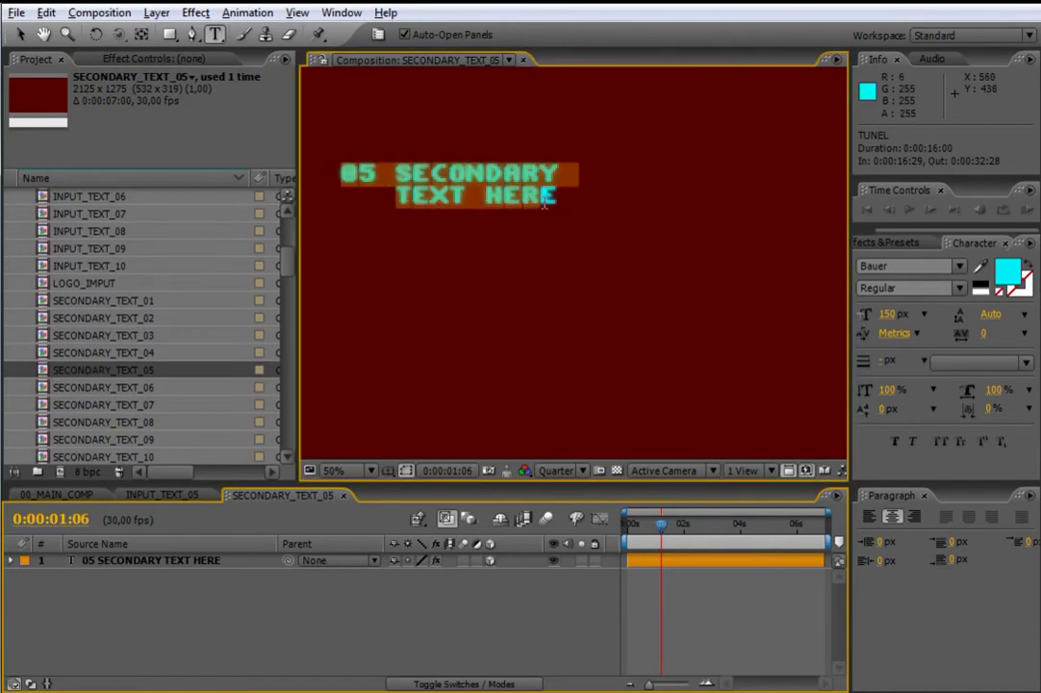
text(OTHER THEX)
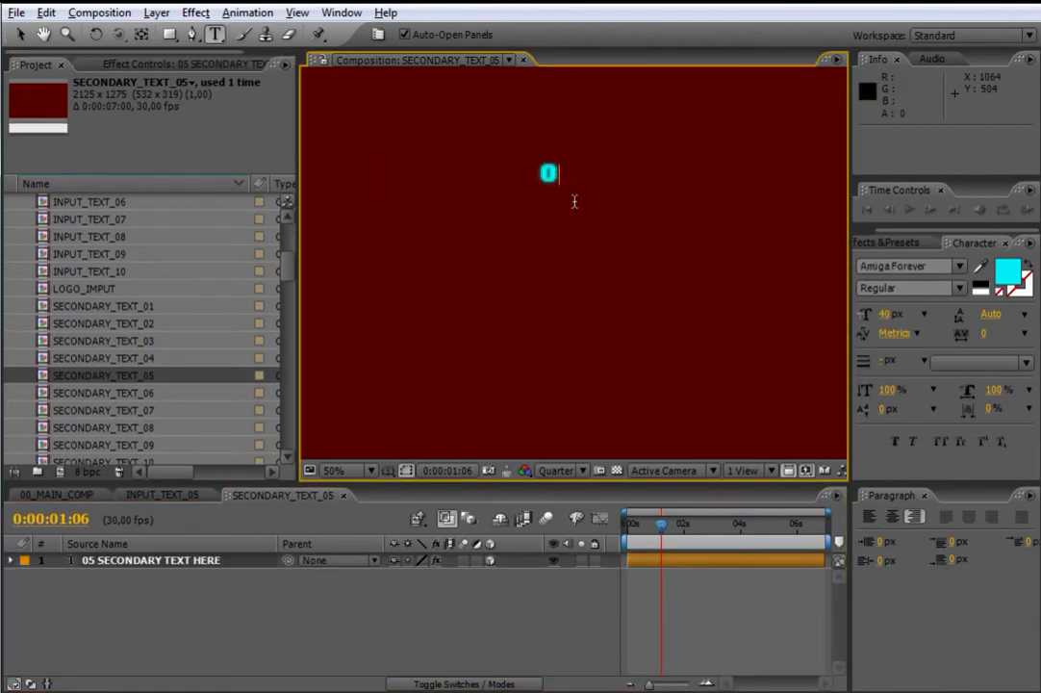
text(T)
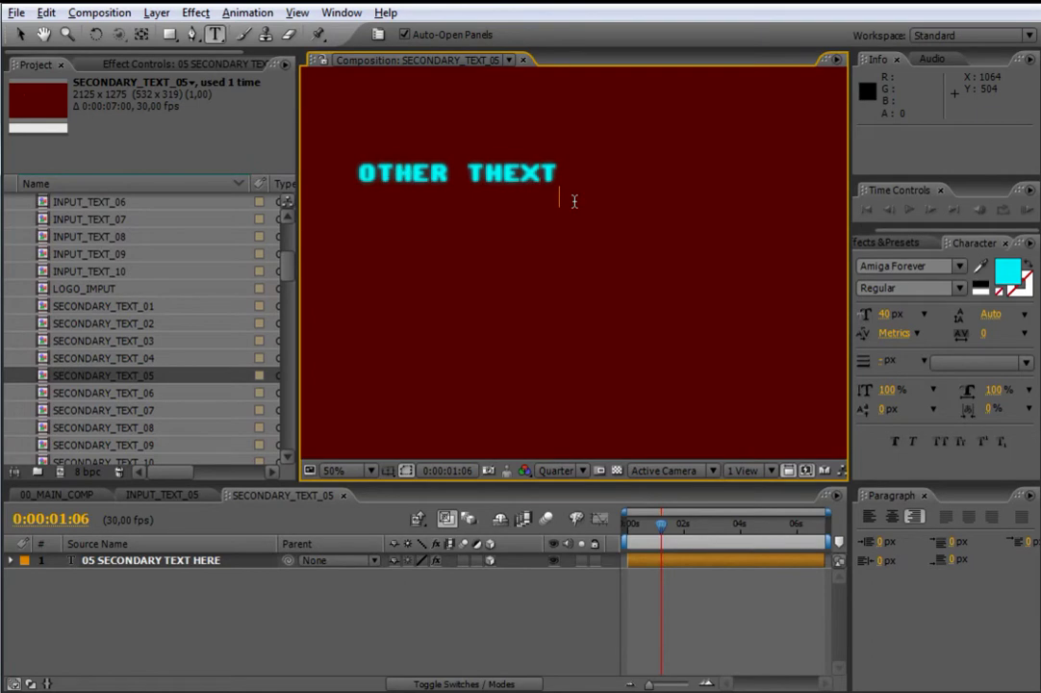
key(Return)
text(HERE)
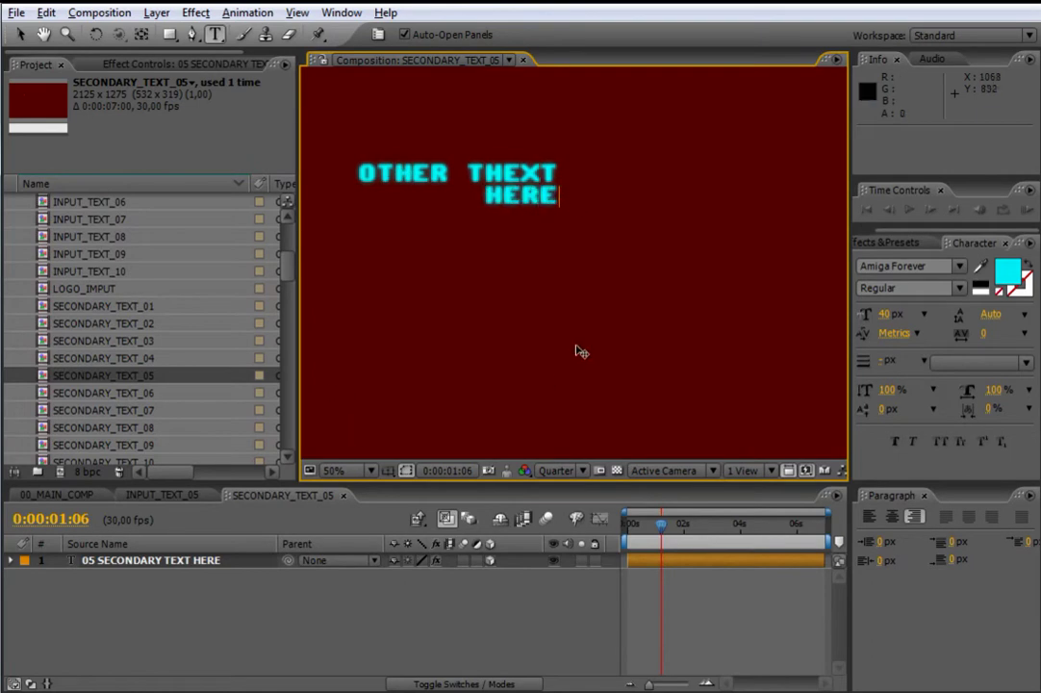
click(85, 497)
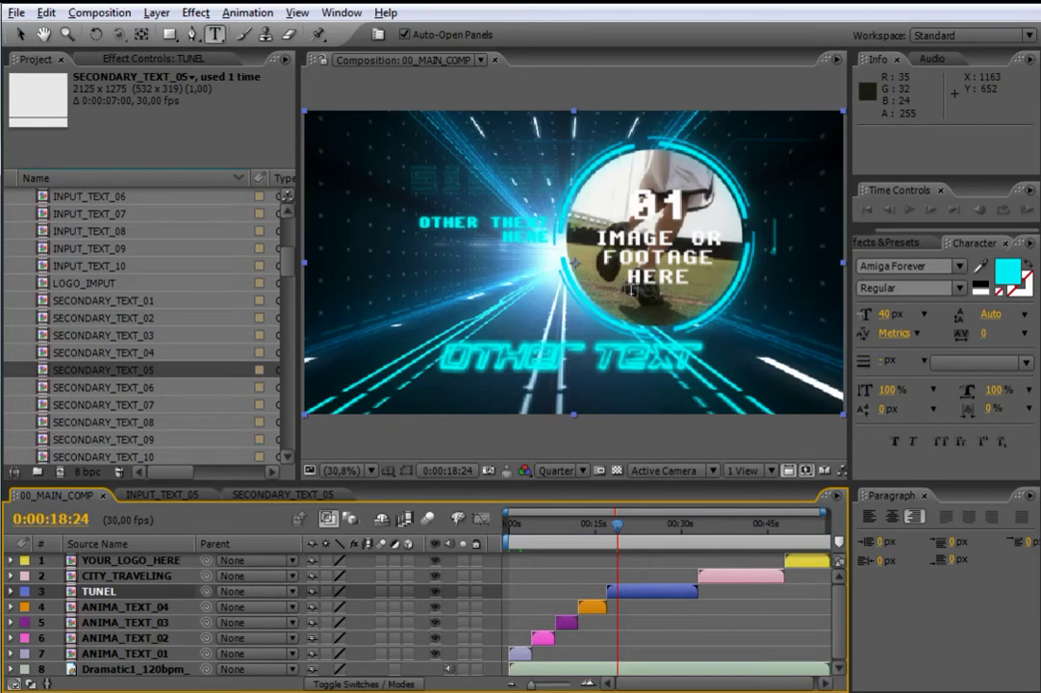
Open the IMAGE_IMPUT_01 composition and select its sprn1005.mov footage layer, showing the whole frame
drag(290, 262, 297, 234)
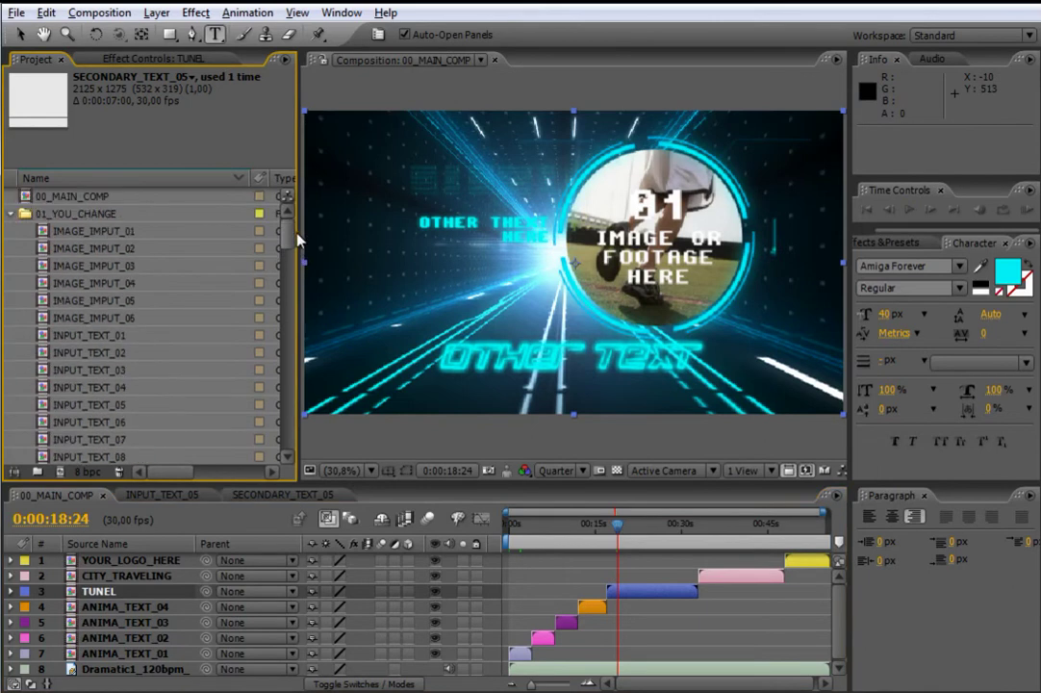
click(106, 234)
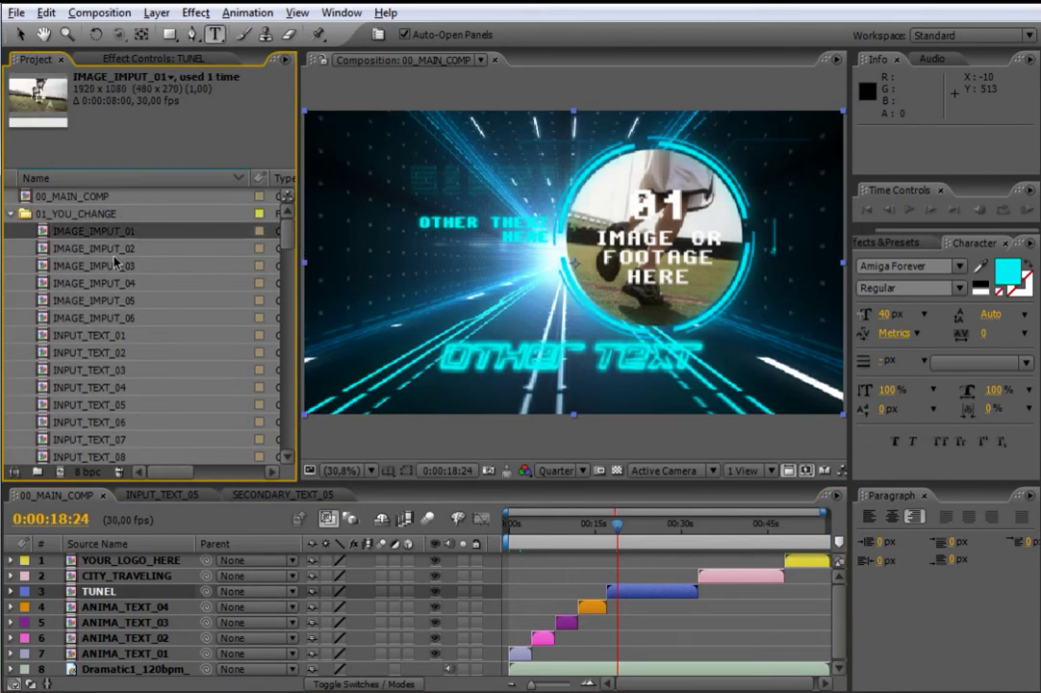
double_click(44, 235)
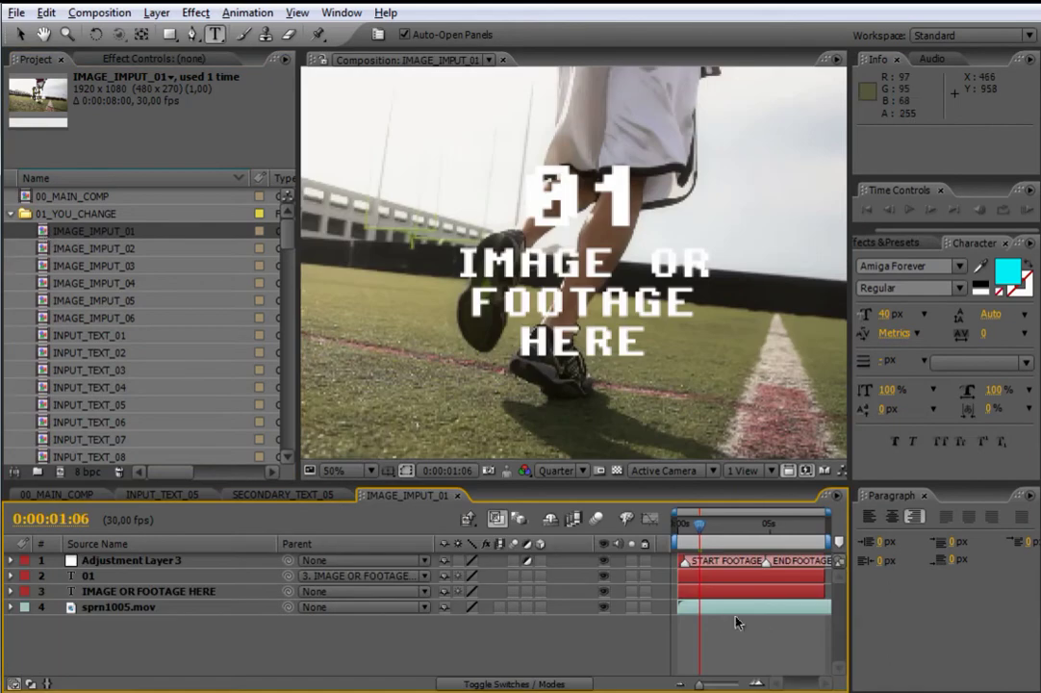
click(729, 614)
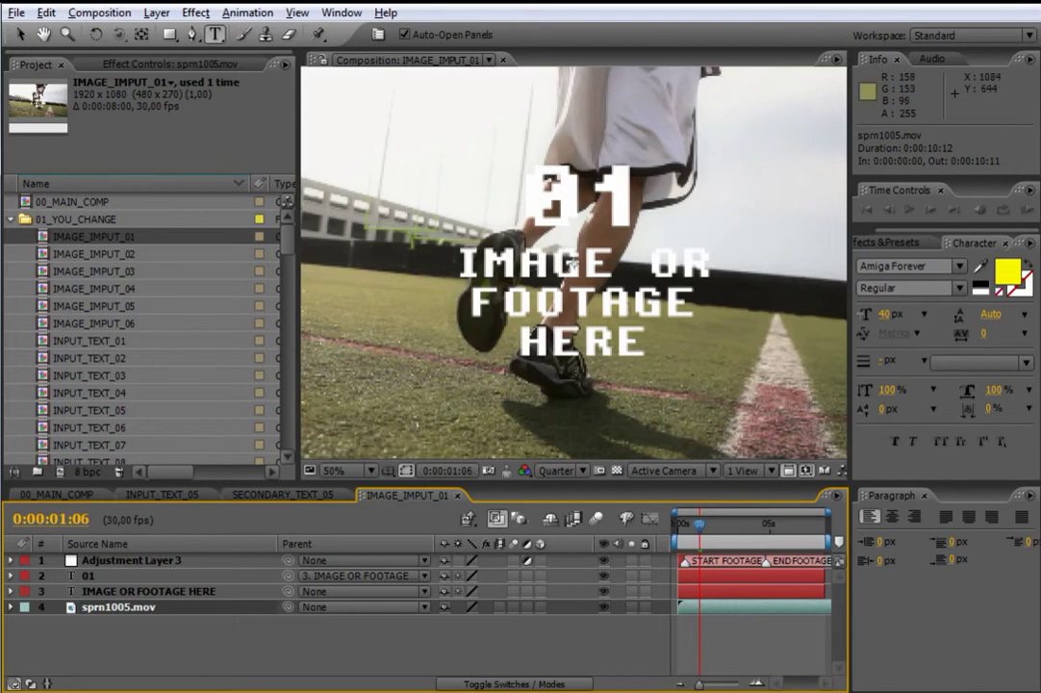
key(comma)
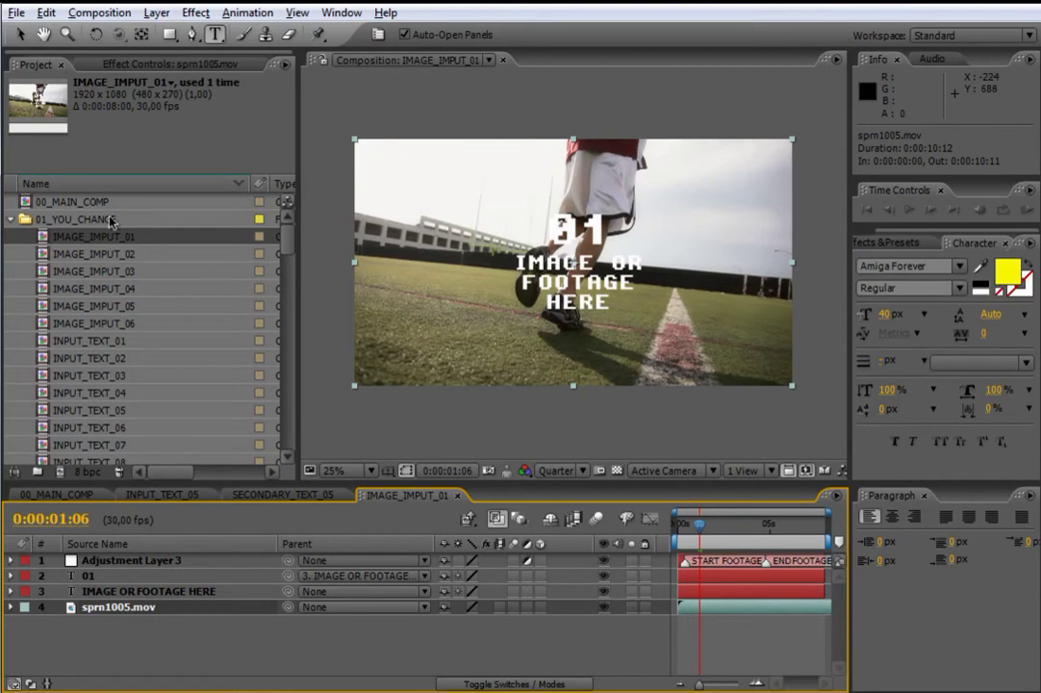
Replace the footage layer in IMAGE_IMPUT_01 with spwr1007.mov from the FOOTAGES folder in 02_OTHER_COMPS, and check it in 00_MAIN_COMP
click(13, 222)
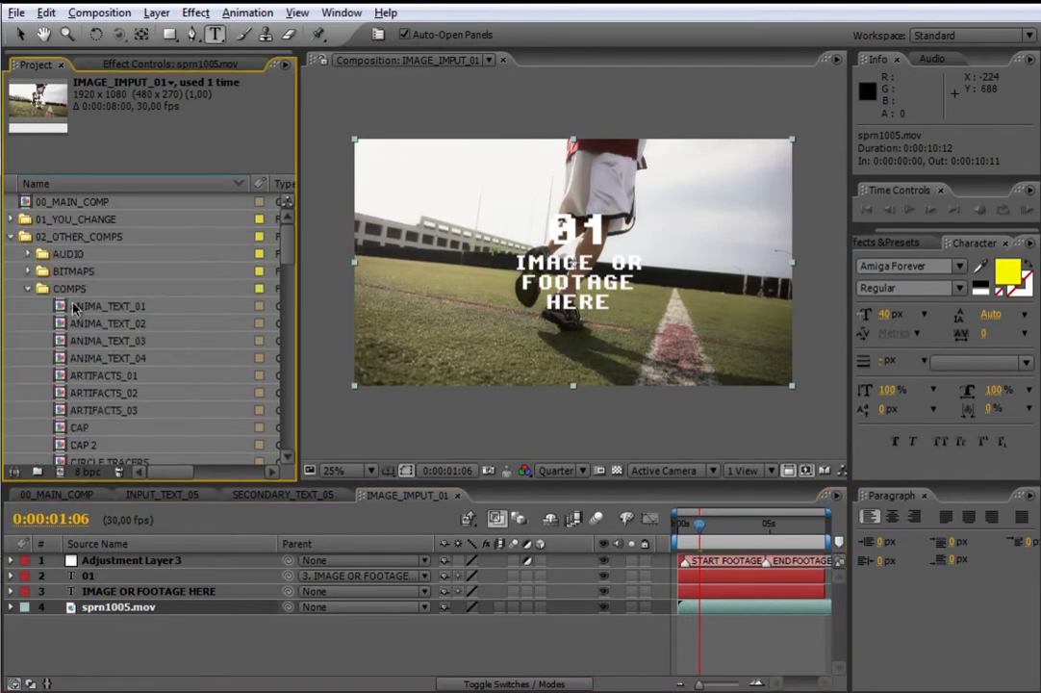
click(29, 288)
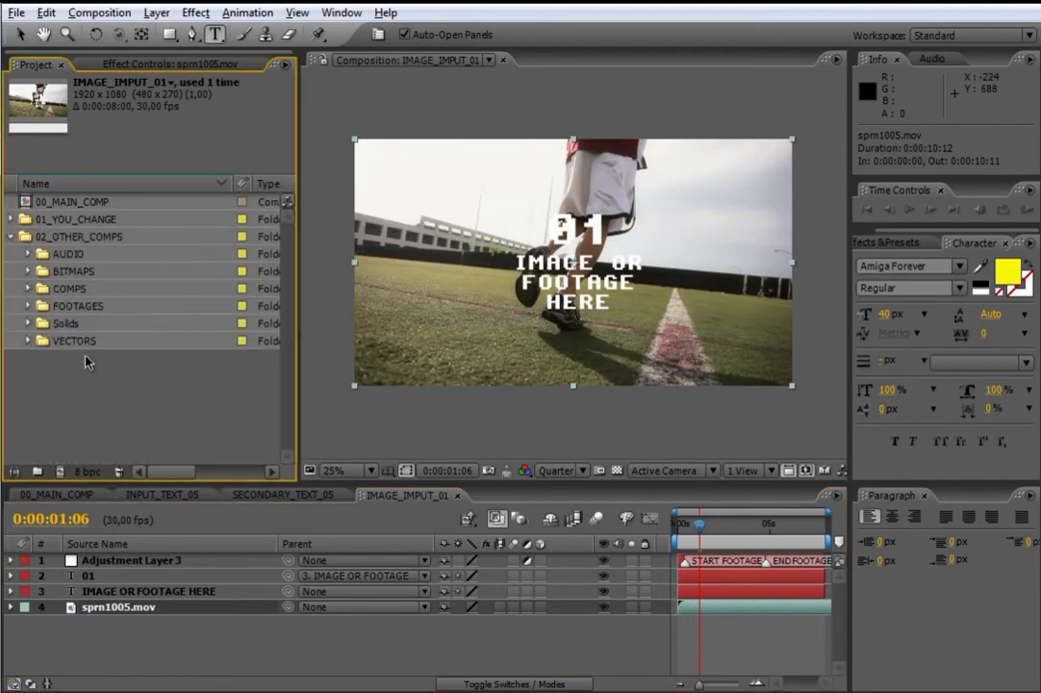
click(29, 306)
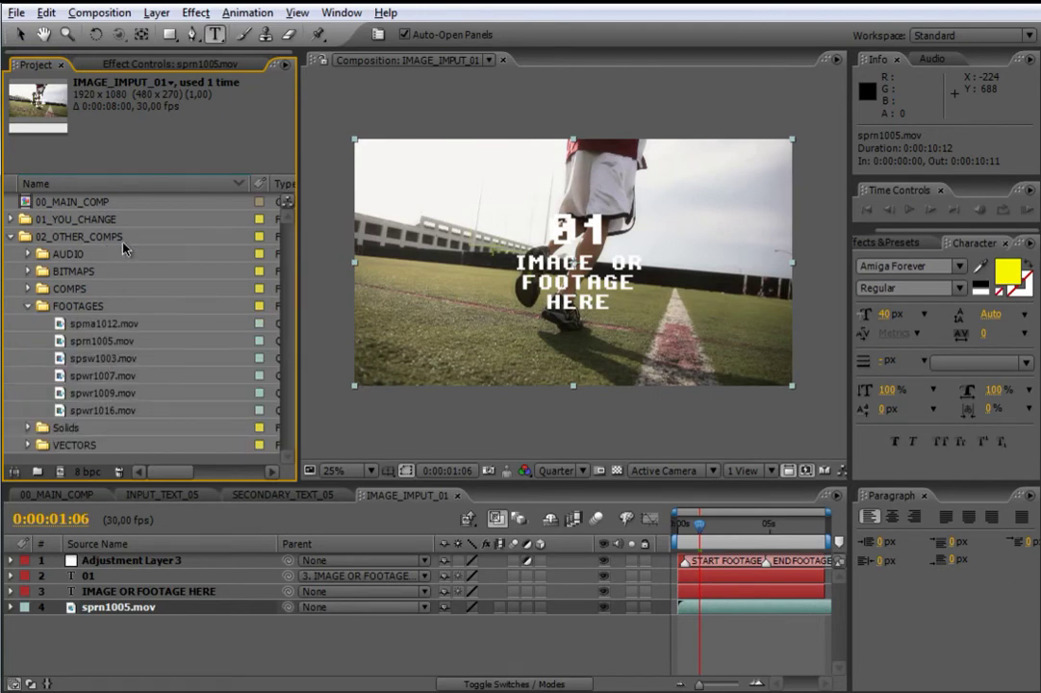
click(100, 379)
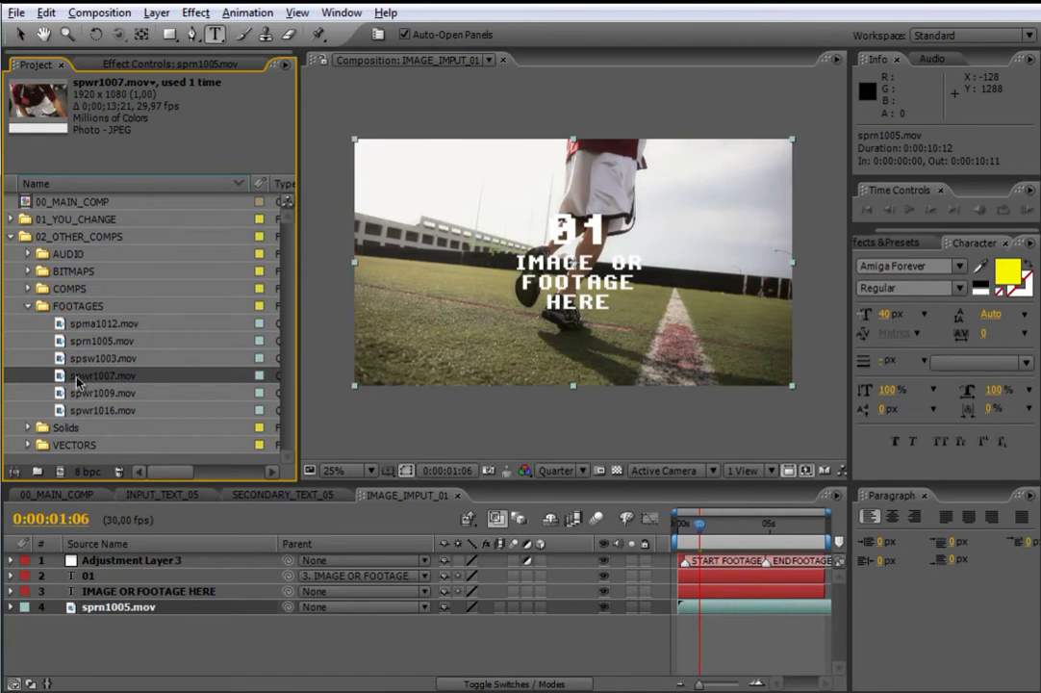
drag(64, 379, 700, 613)
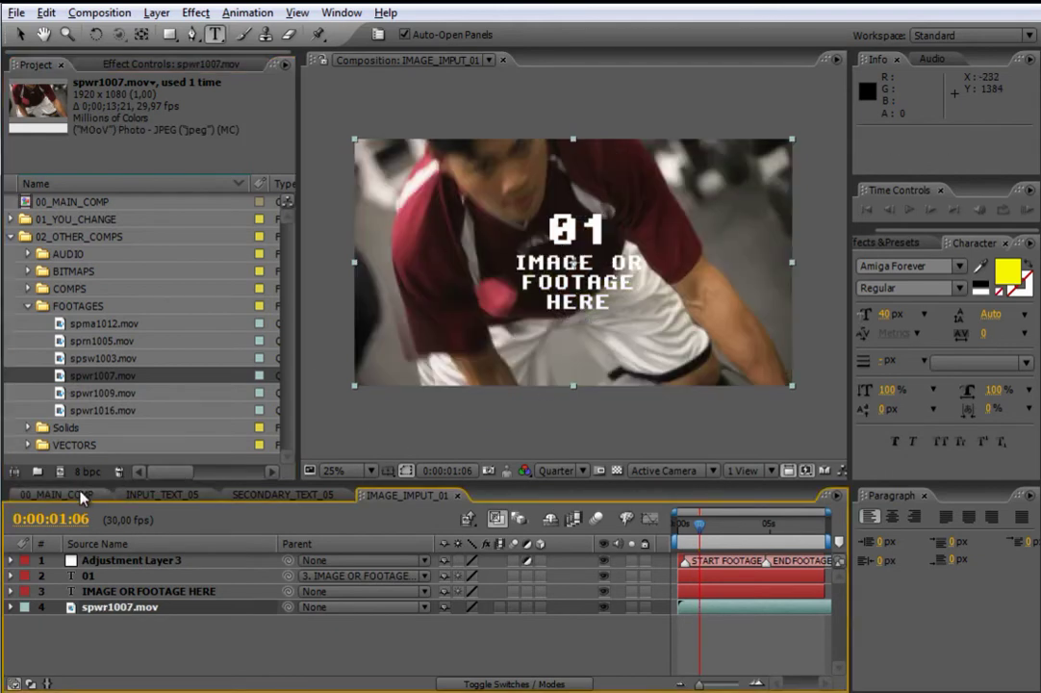
click(79, 497)
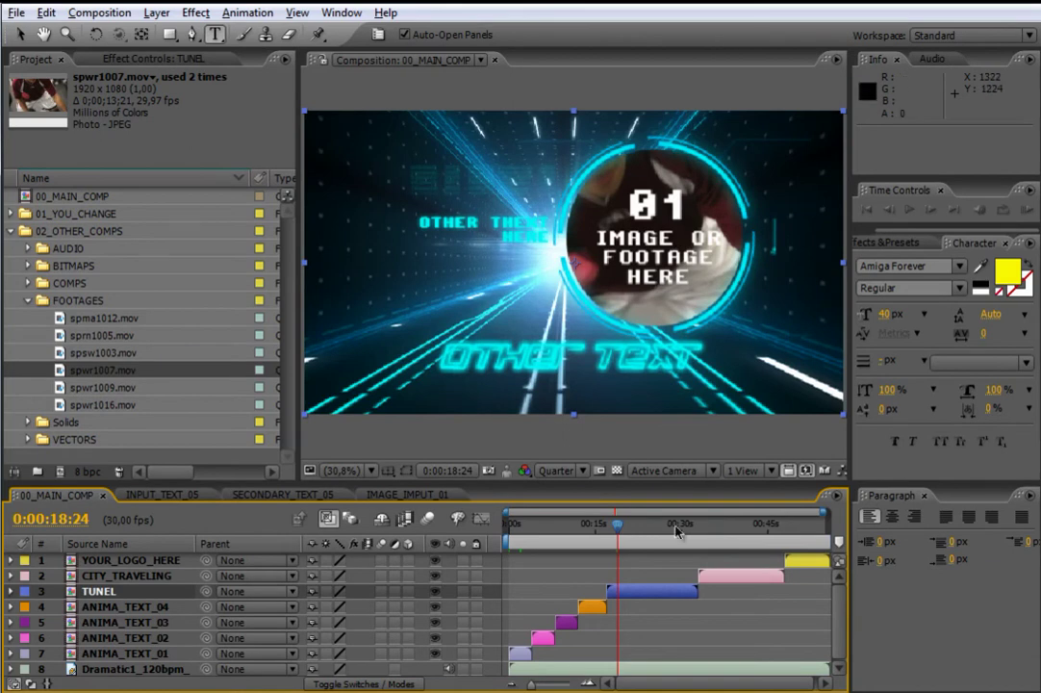
Hide the 01 and IMAGE OR FOOTAGE HERE text layers in IMAGE_IMPUT_01, and check the clean footage in 00_MAIN_COMP
click(419, 495)
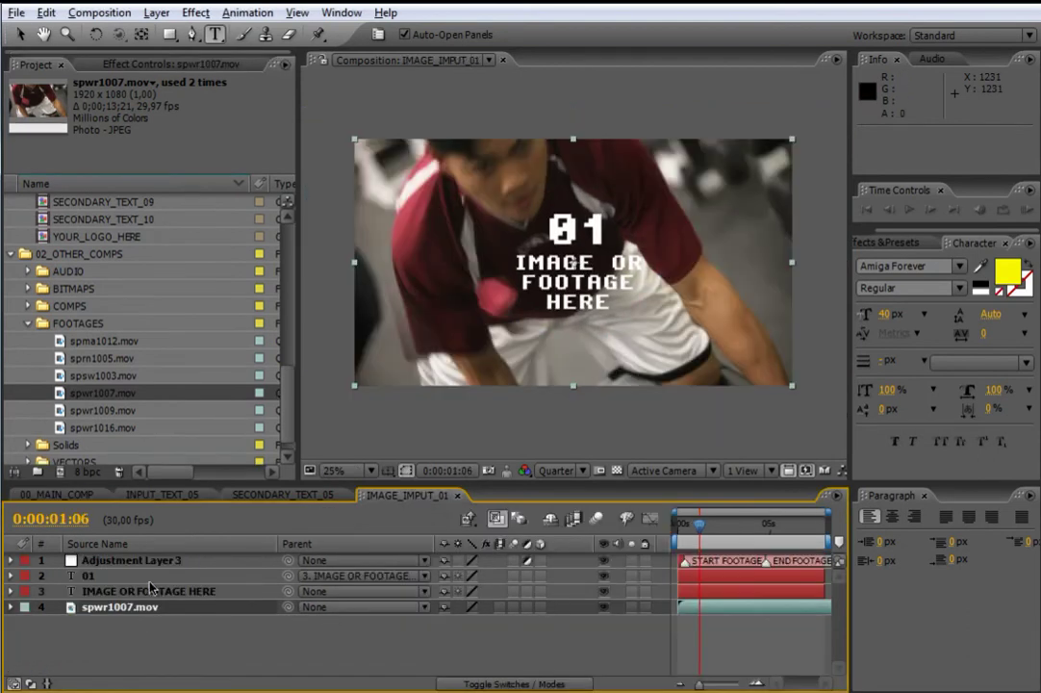
click(604, 576)
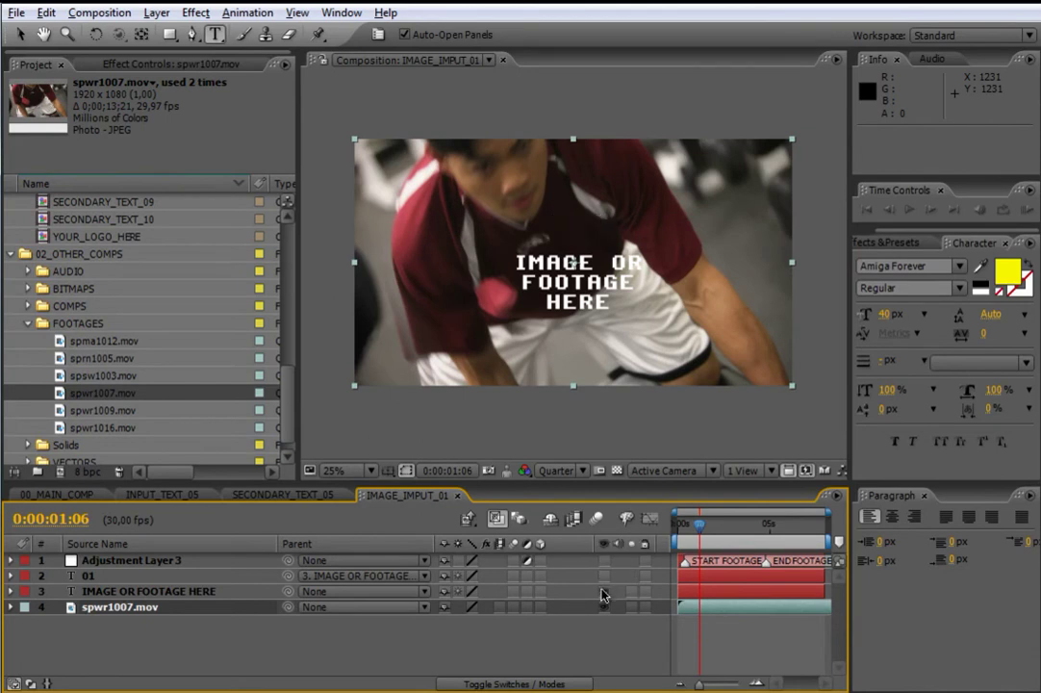
click(603, 591)
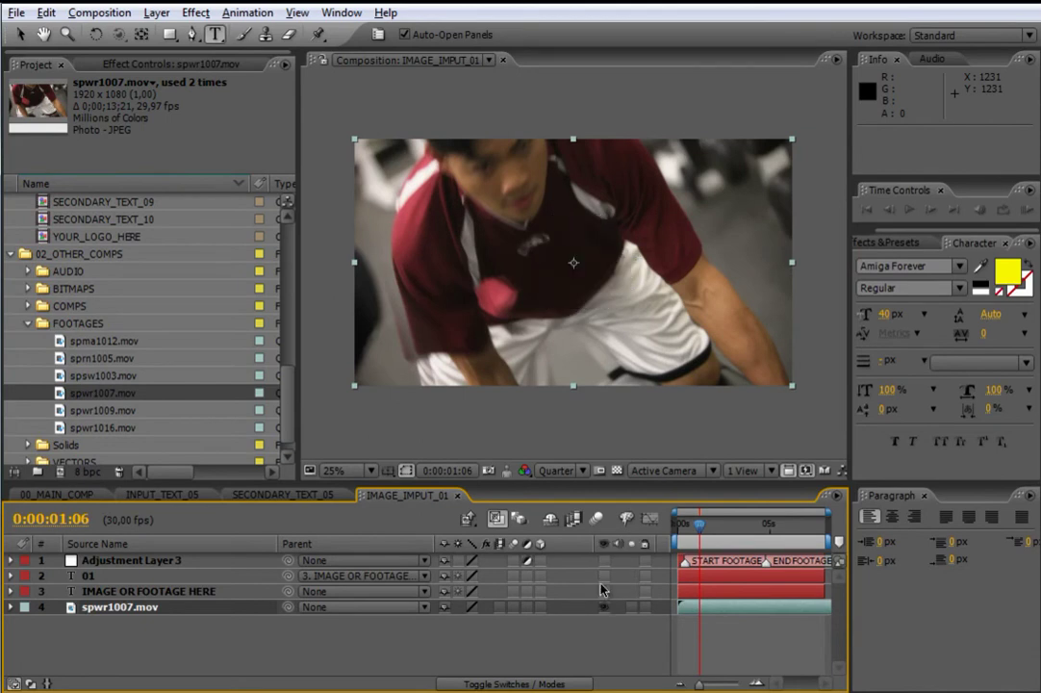
click(90, 496)
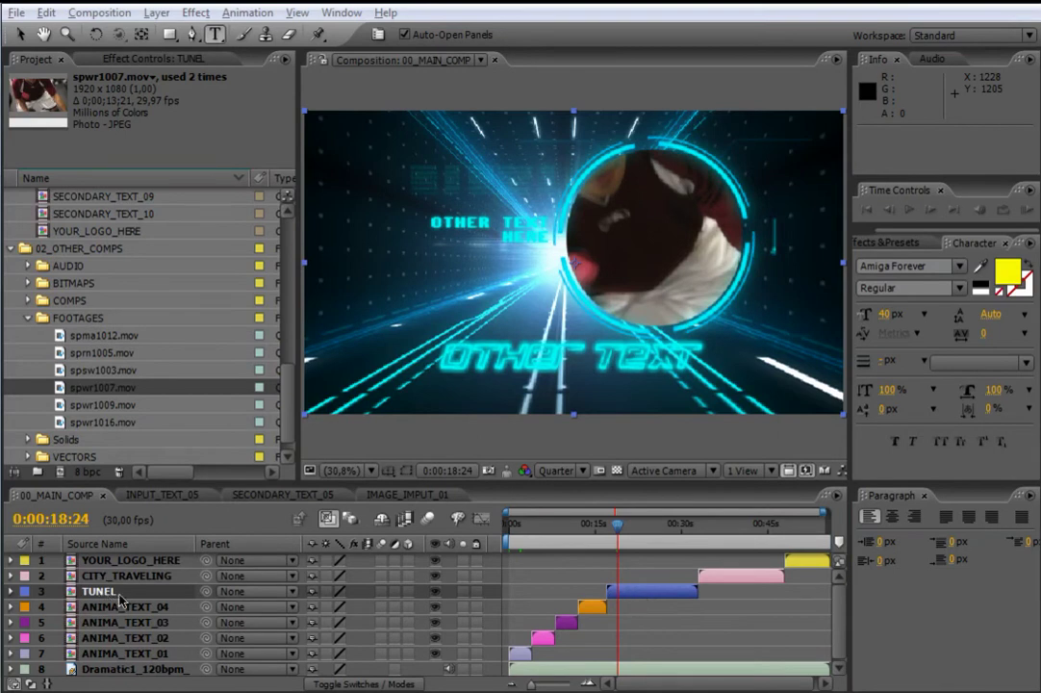
Show the TUNEL section of 00_MAIN_COMP at 0:00:24:13 and locate its SECONDARY_TEXT_06 and IMAGE_IMPUT_02 compositions in the 01_YOU_CHANGE folder
click(13, 248)
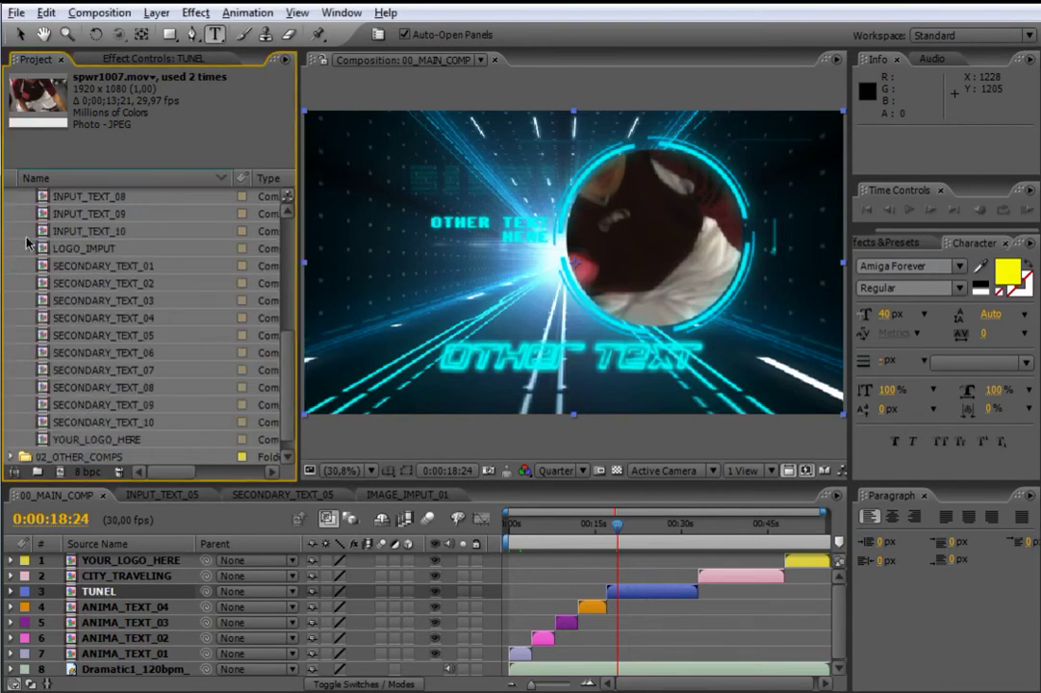
scroll(58, 269, up, 3)
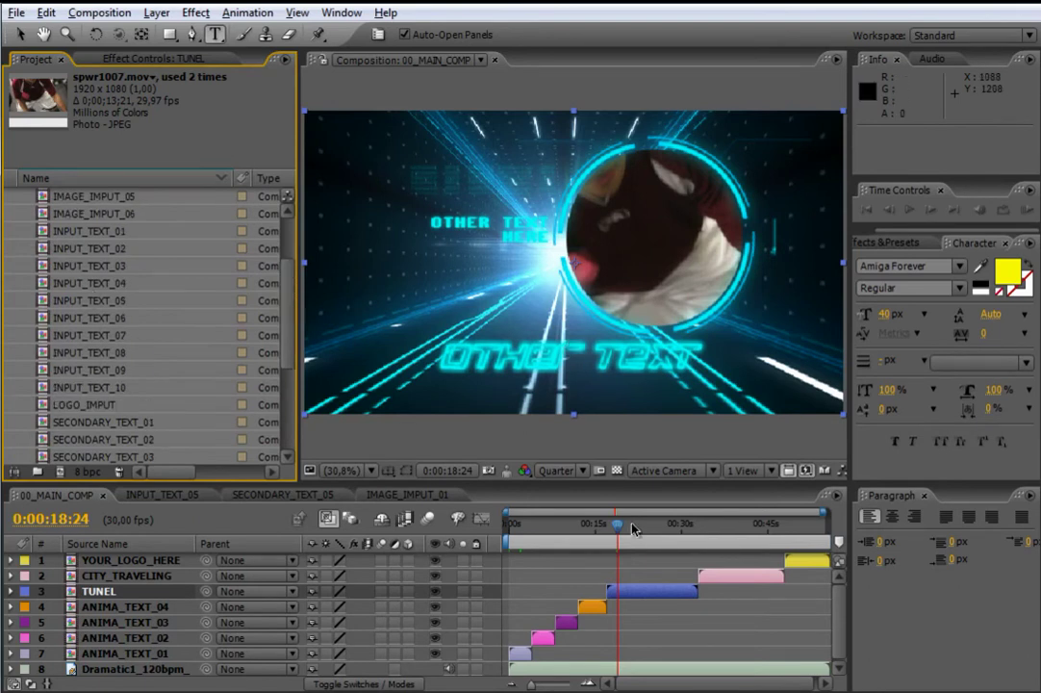
drag(618, 531, 660, 536)
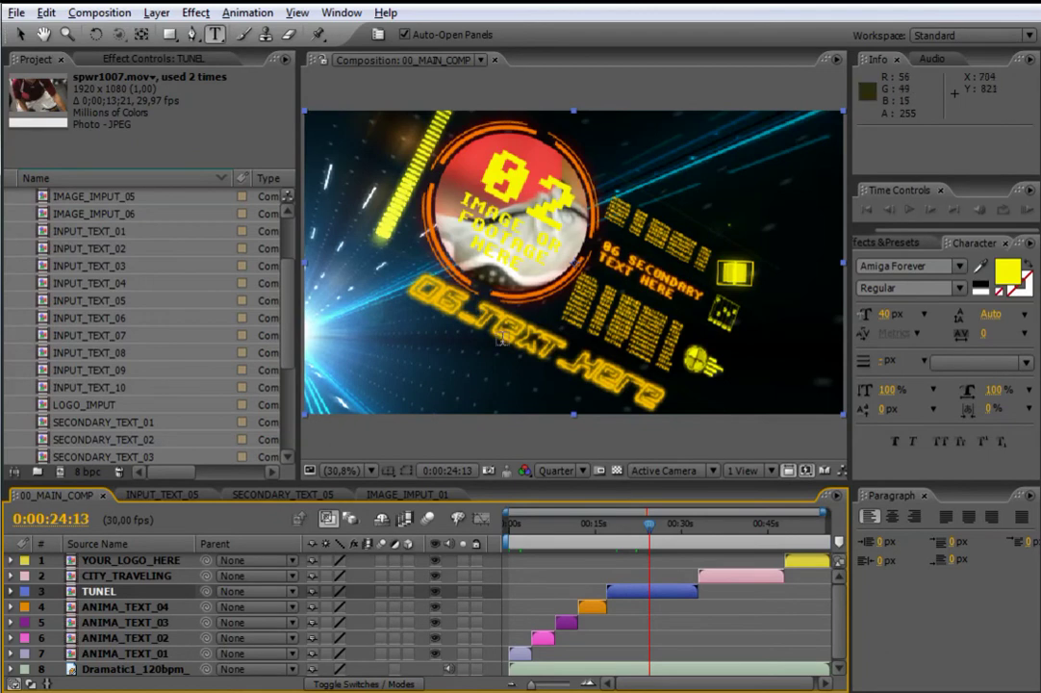
scroll(287, 268, up, 3)
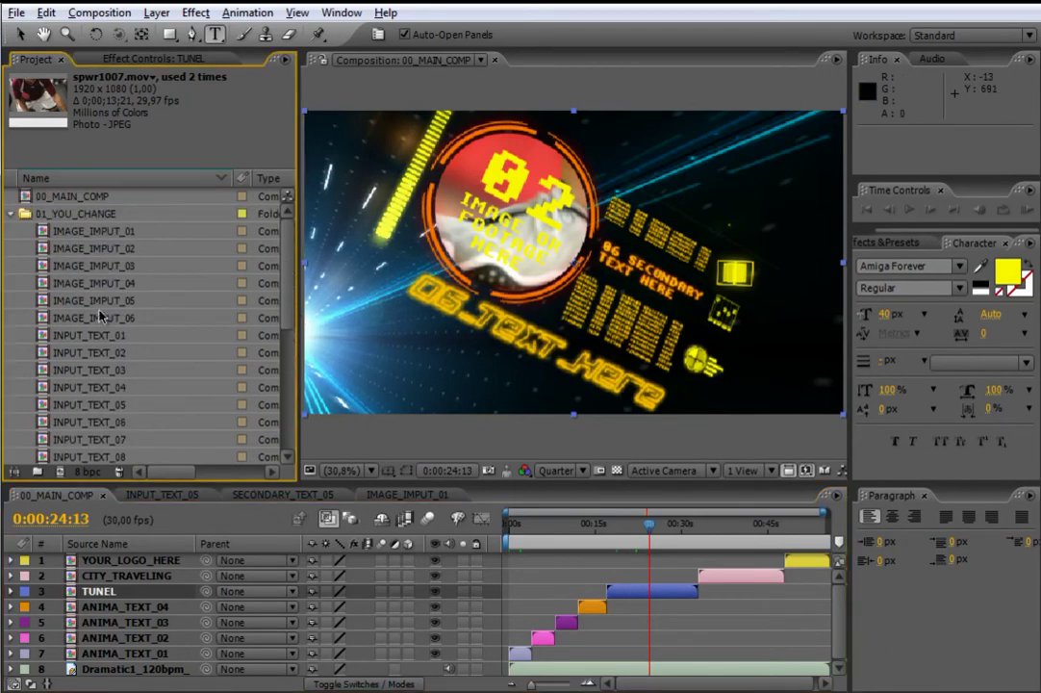
click(199, 317)
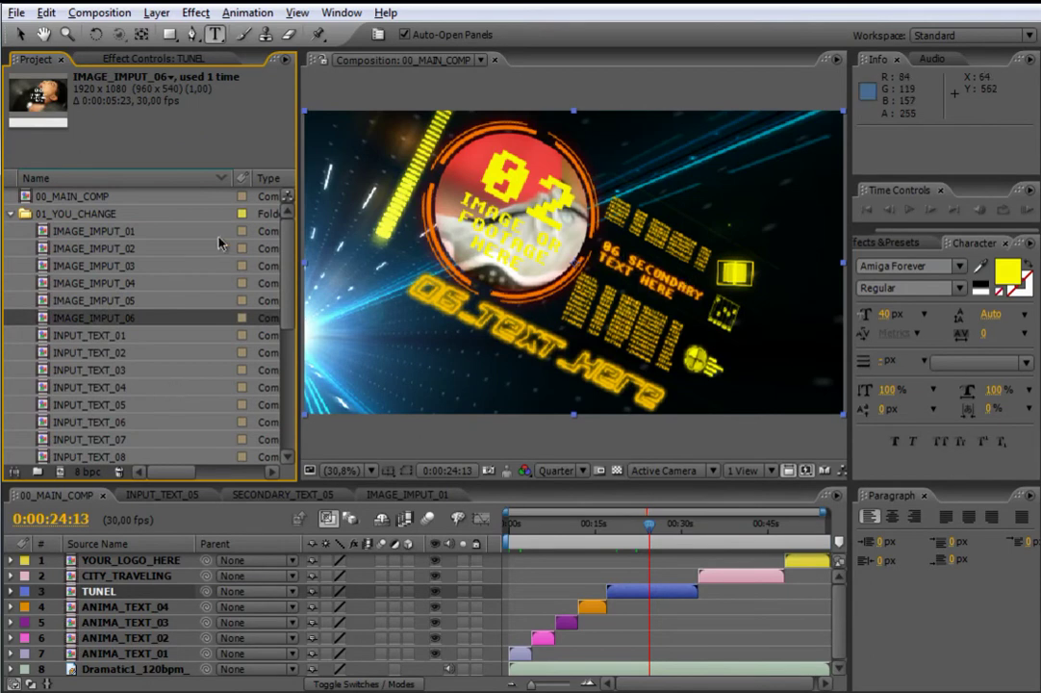
drag(294, 279, 296, 366)
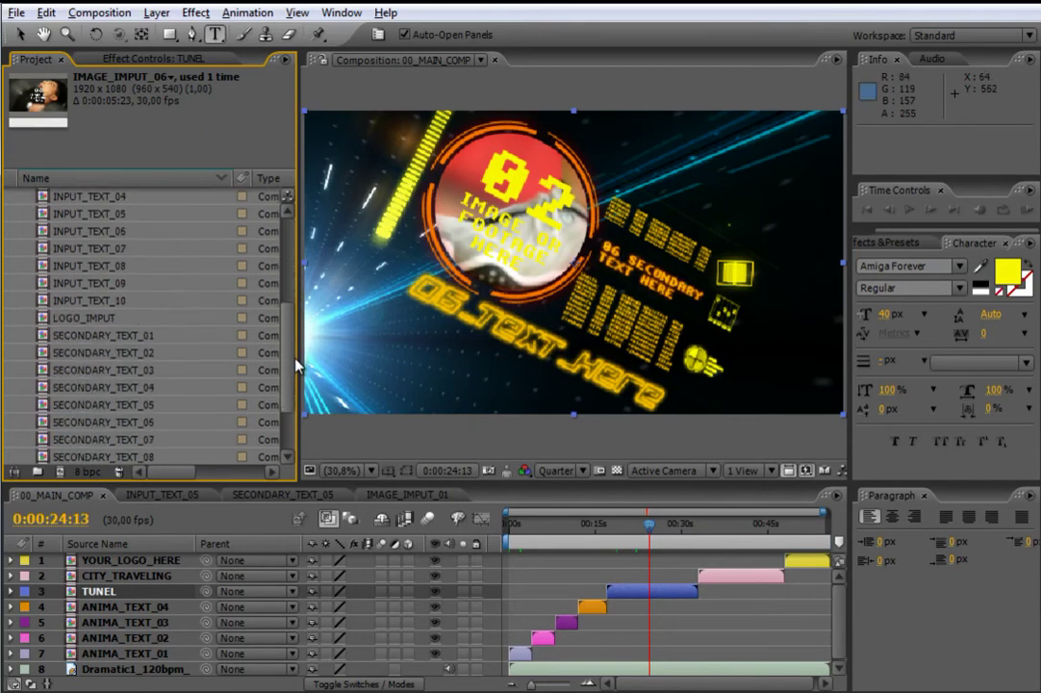
click(115, 421)
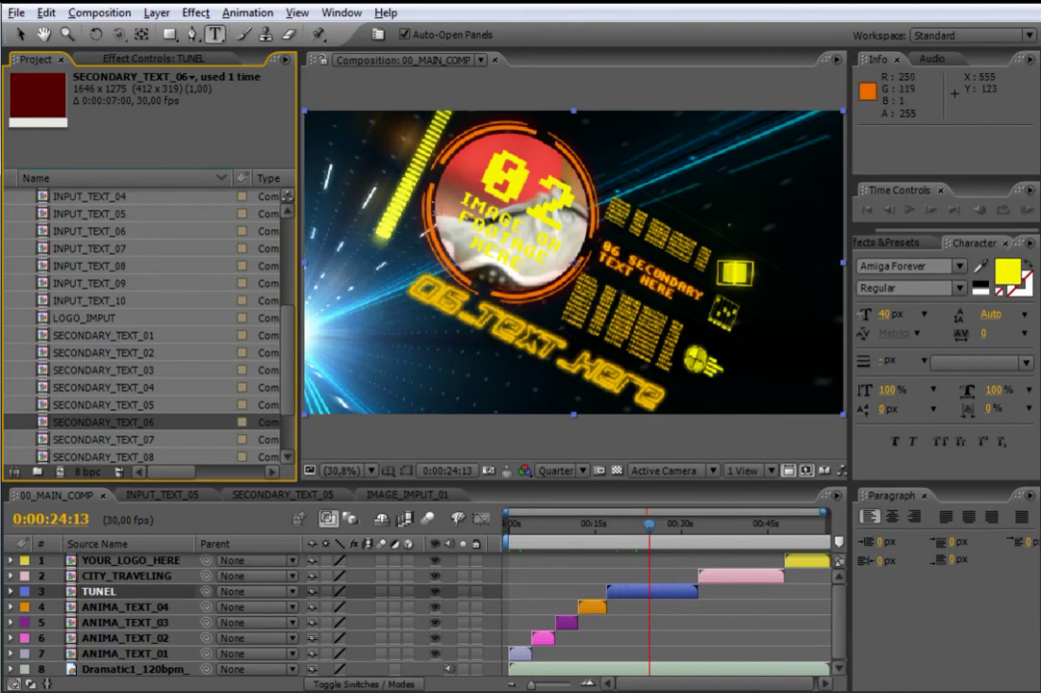
scroll(291, 308, up, 4)
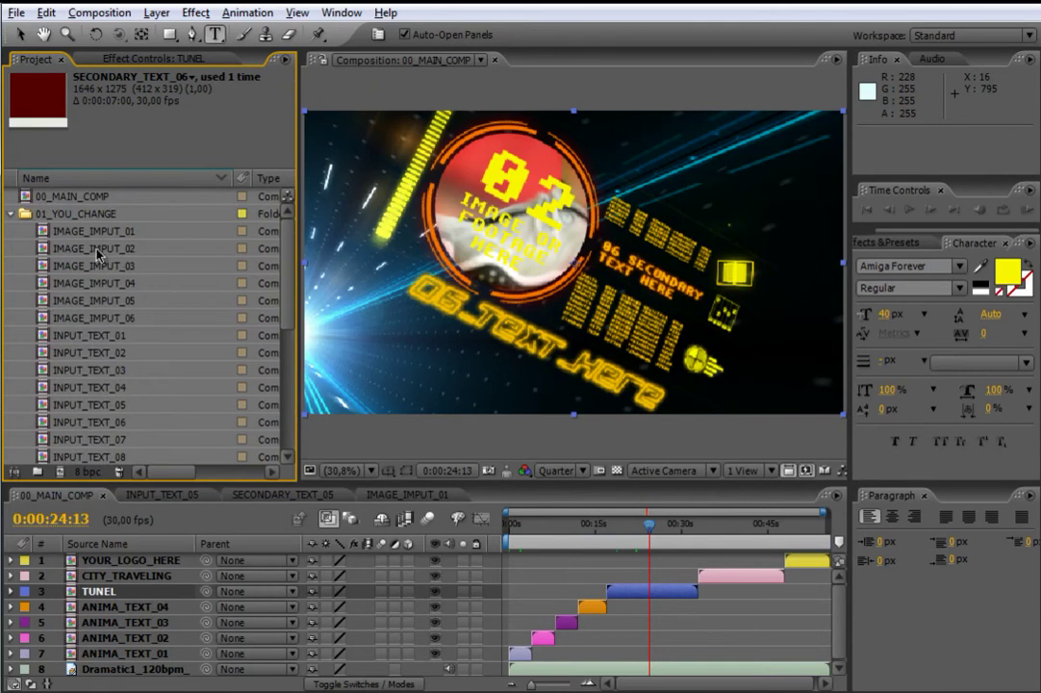
click(91, 248)
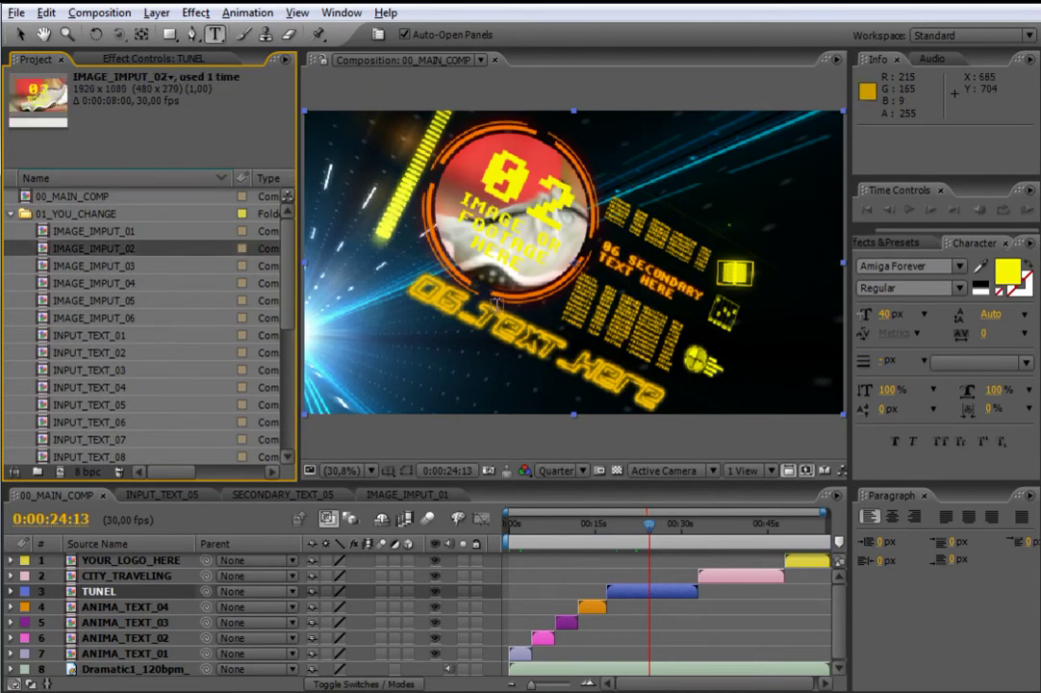
Show the CITY_TRAVELING section at 0:00:35:22 and locate its INPUT_TEXT_08, SECONDARY_TEXT_08 and IMAGE_IMPUT_04 compositions in the 01_YOU_CHANGE folder
click(149, 578)
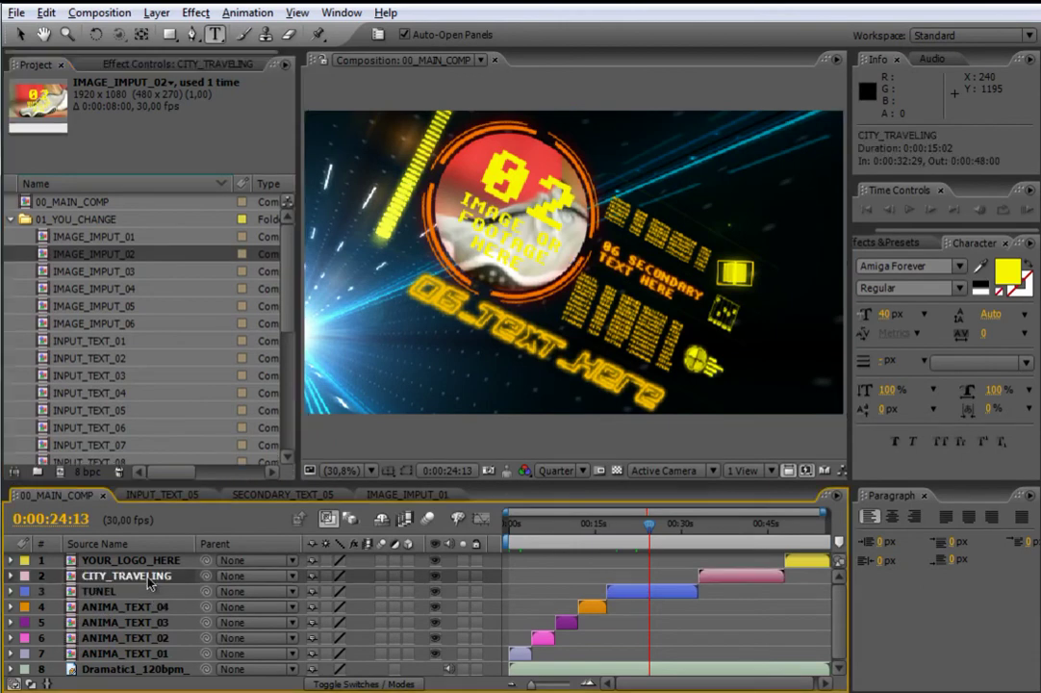
drag(649, 524, 712, 572)
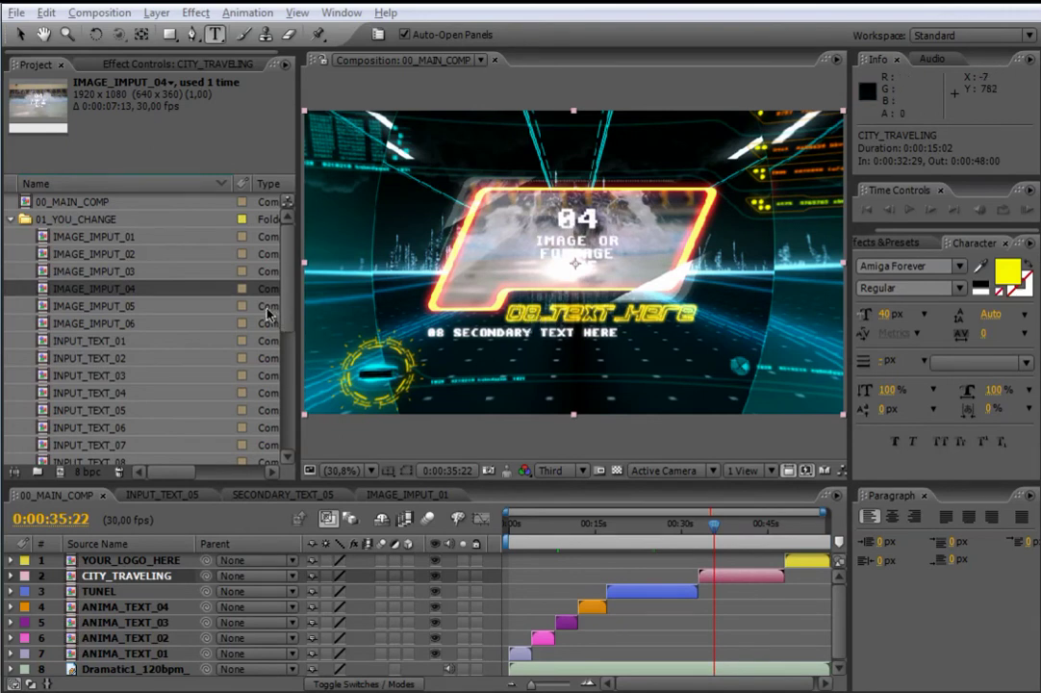
drag(285, 302, 289, 349)
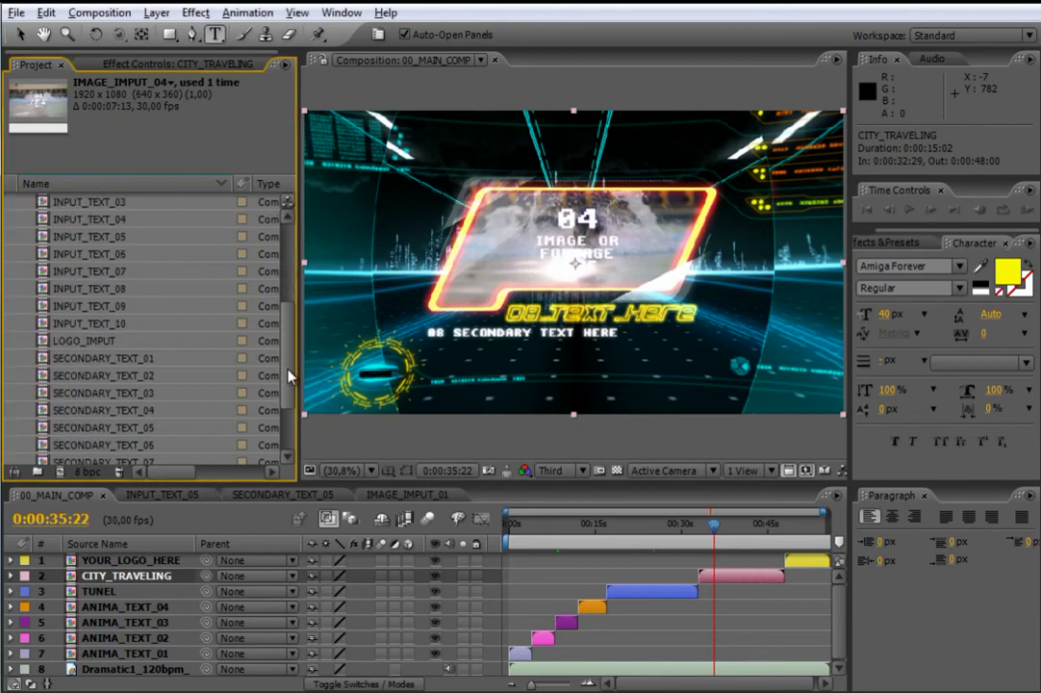
click(106, 340)
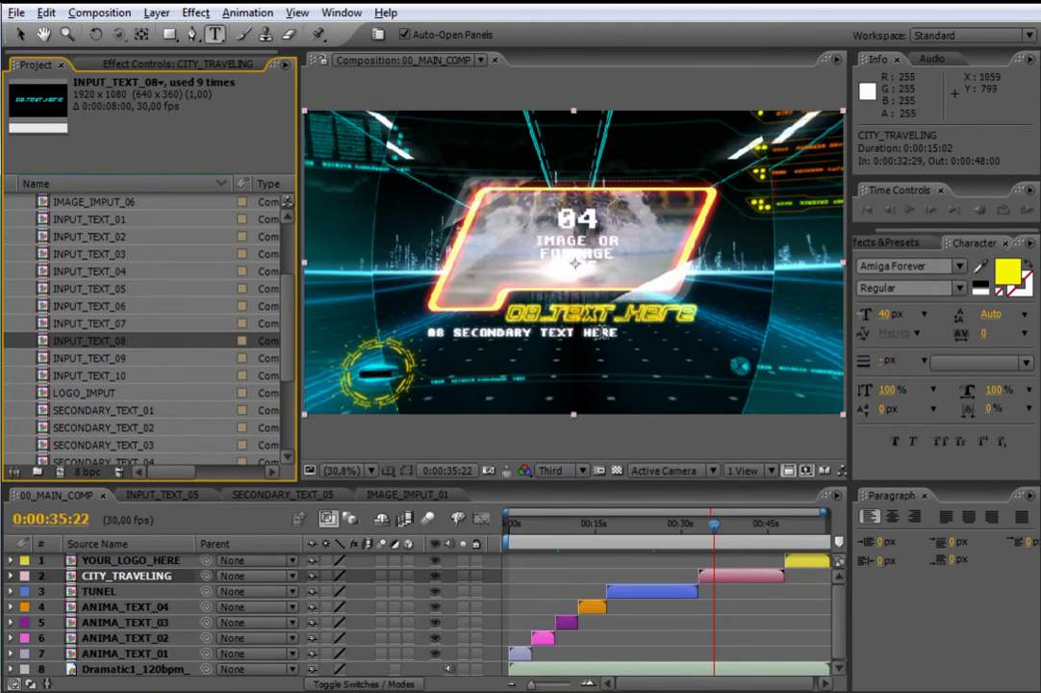
drag(286, 331, 277, 391)
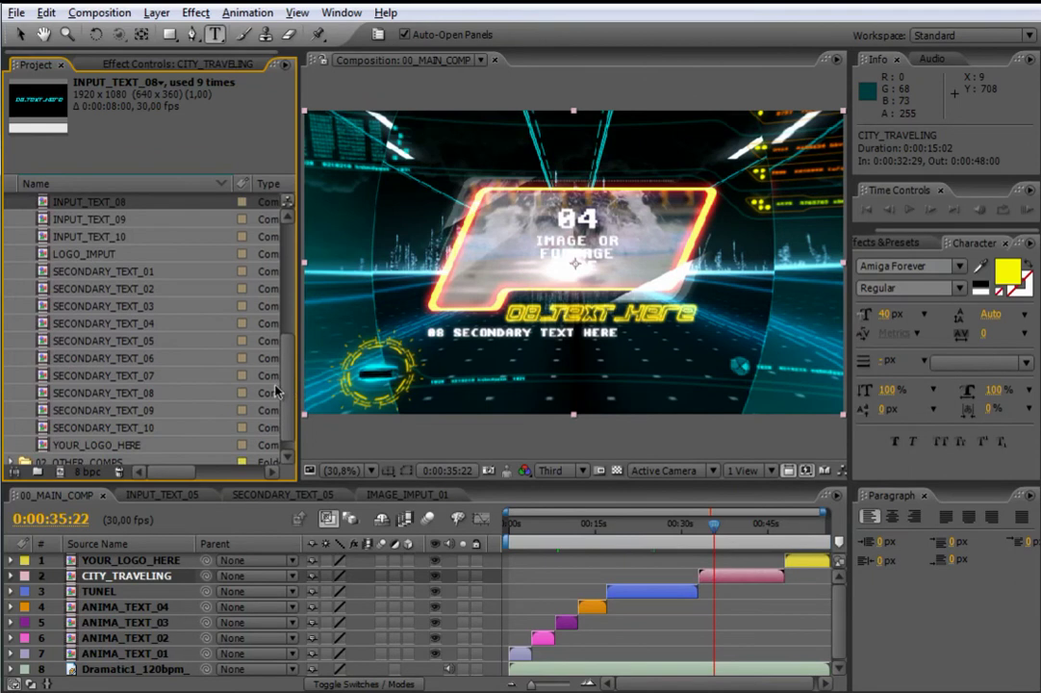
click(133, 399)
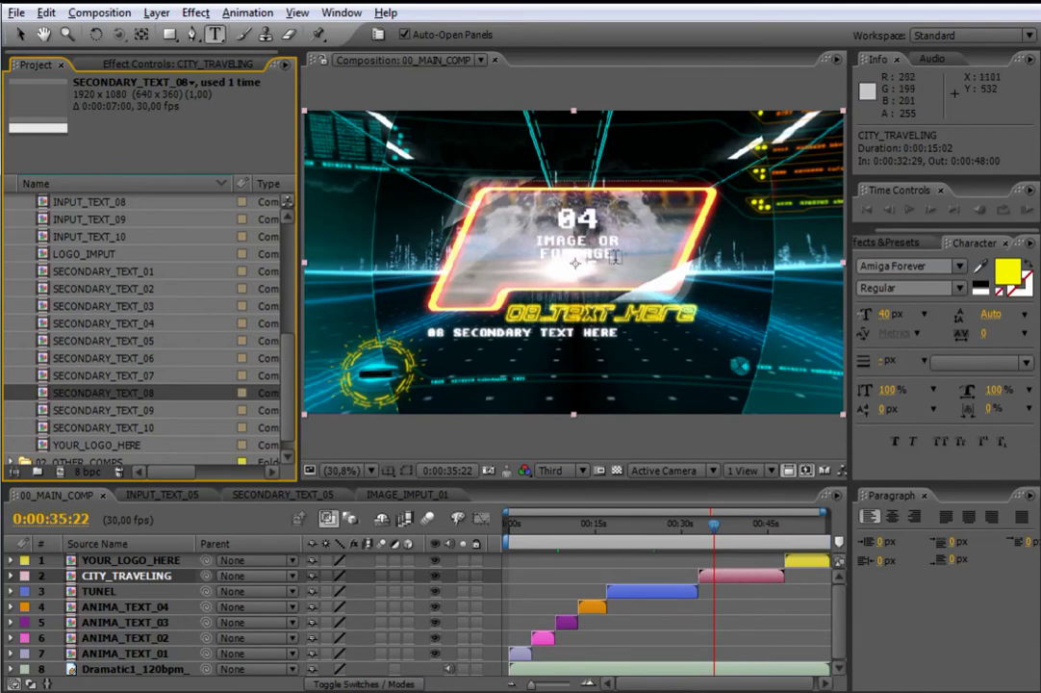
drag(285, 361, 288, 256)
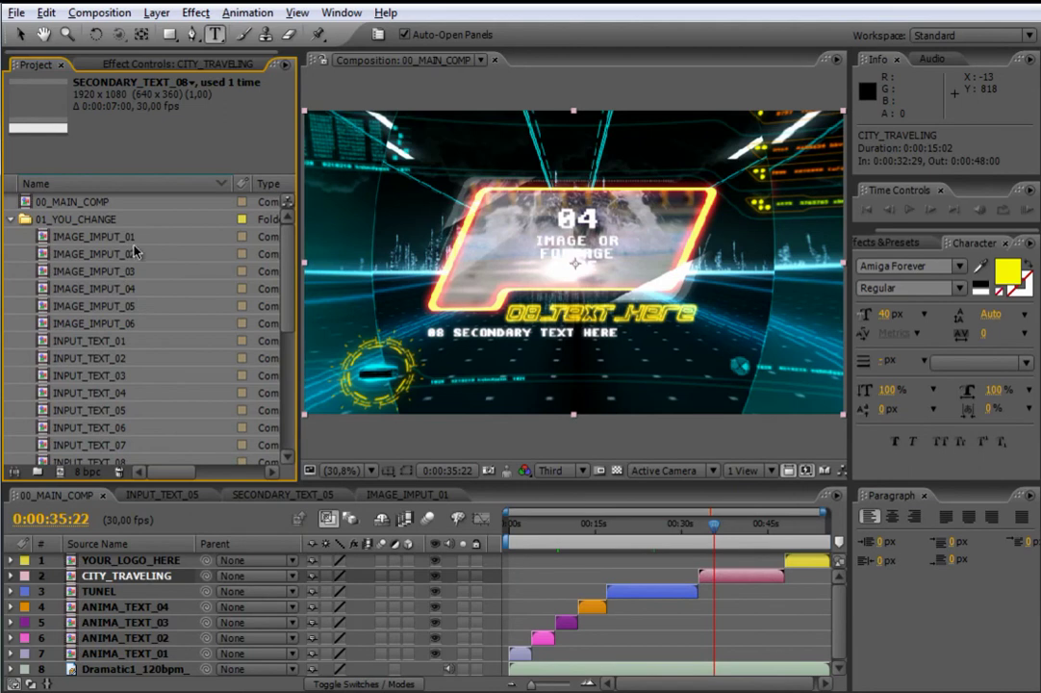
click(117, 291)
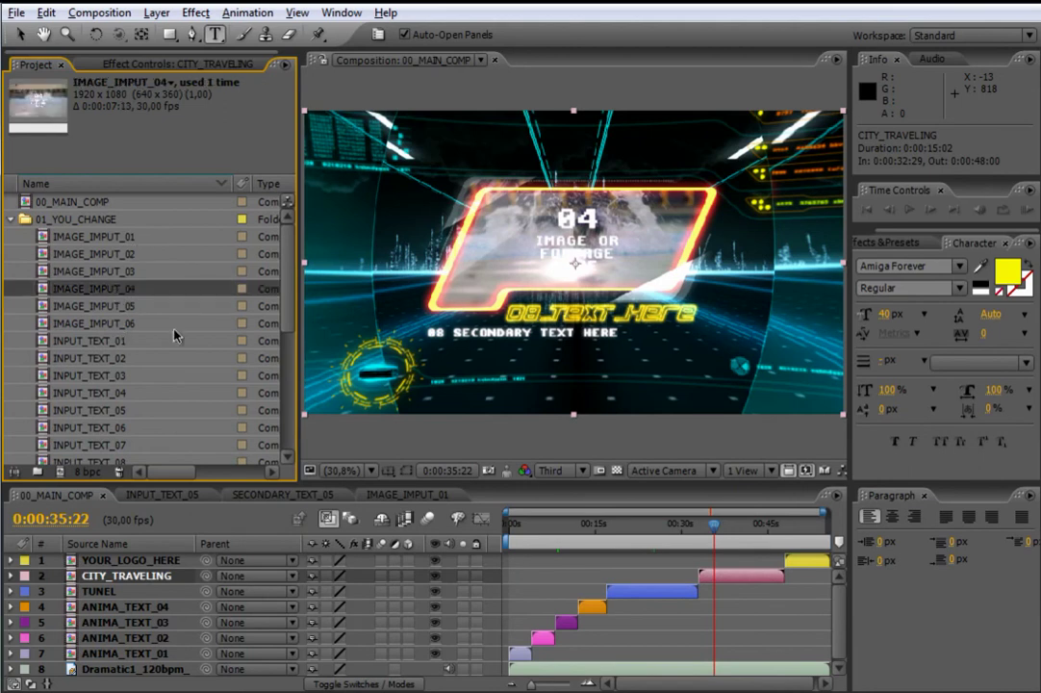
Set the preview resolution of 00_MAIN_COMP to Quarter and switch to the Selection tool with the CITY_TRAVELING layer selected
key(ctrl+alt+shift+j)
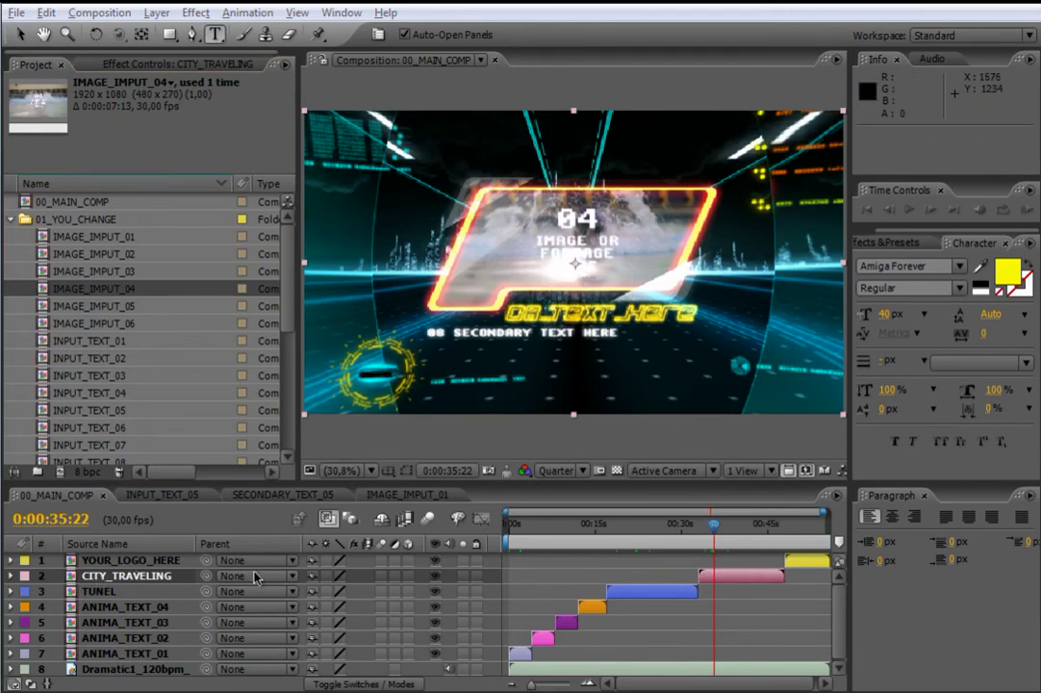
key(v)
click(717, 576)
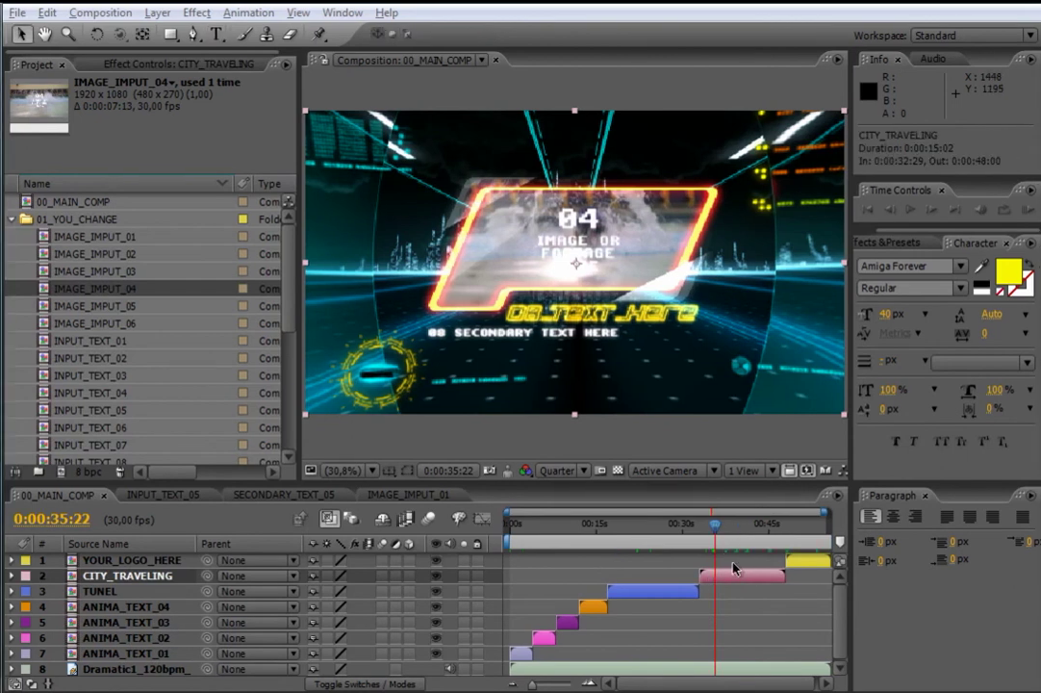
Show the YOUR_LOGO_HERE section of 00_MAIN_COMP at 0:00:52:24 and open the LOGO_IMPUT composition from the 01_YOU_CHANGE folder
click(154, 562)
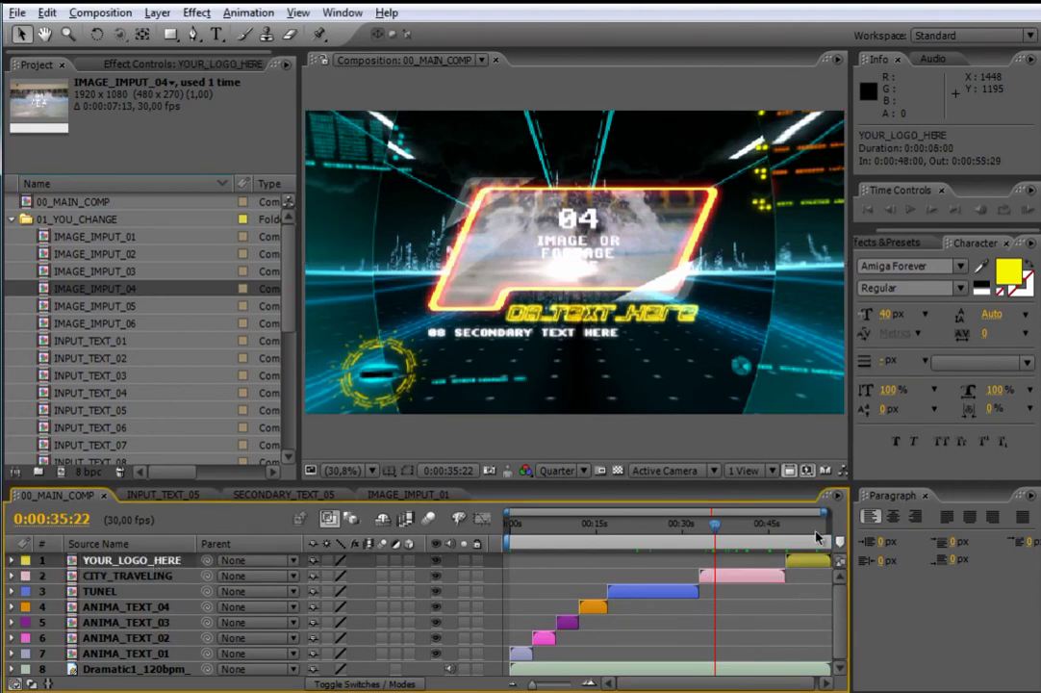
click(814, 534)
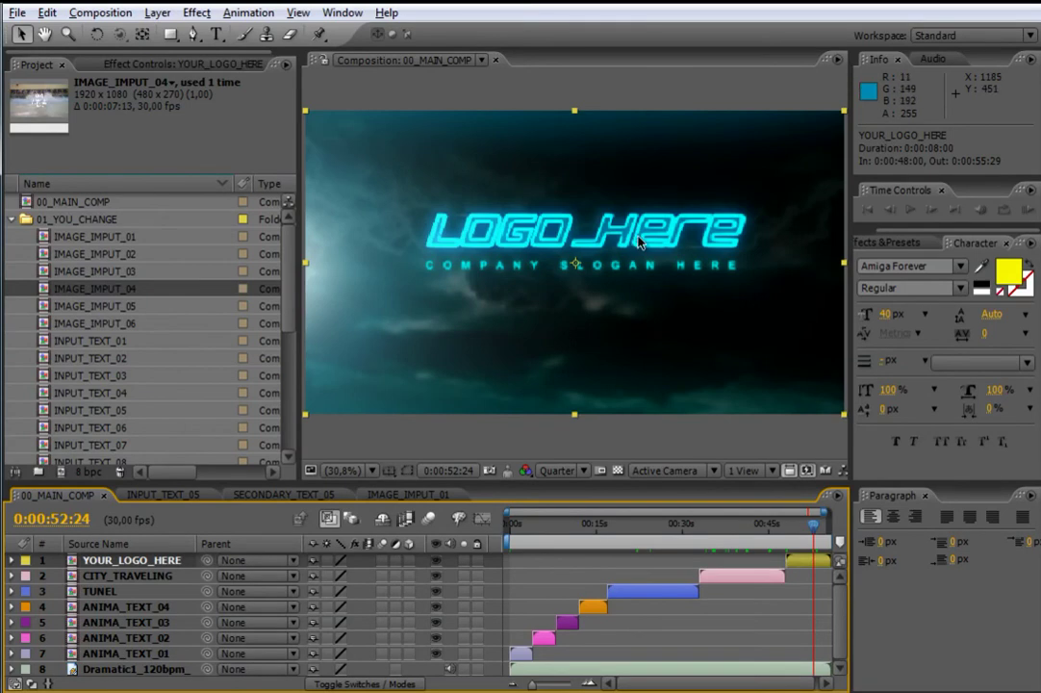
click(62, 220)
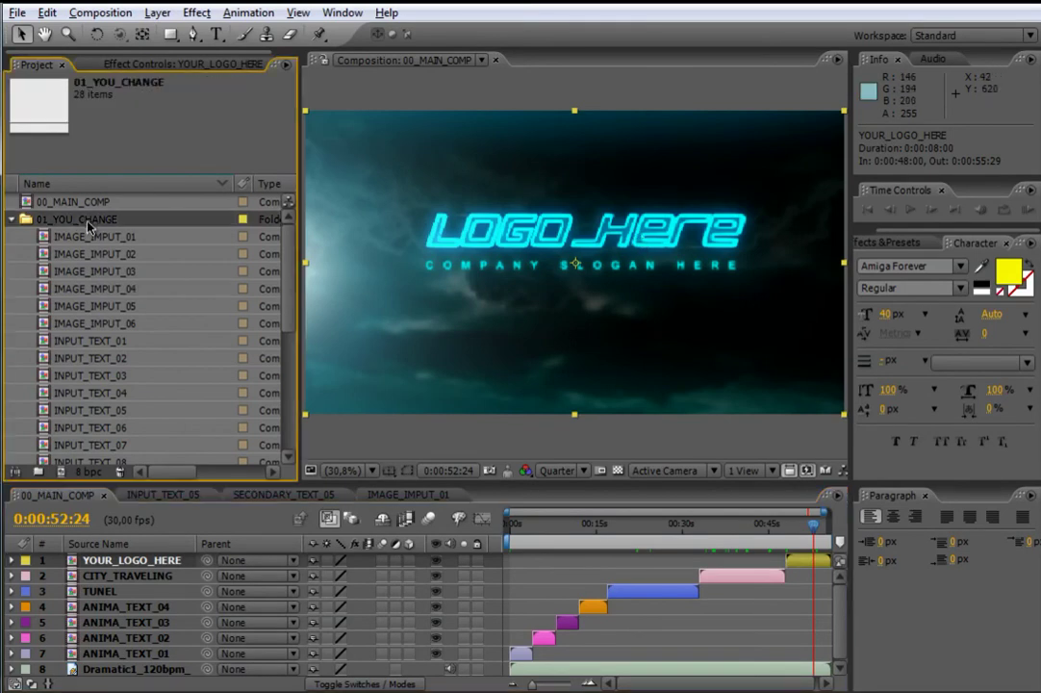
drag(288, 256, 289, 323)
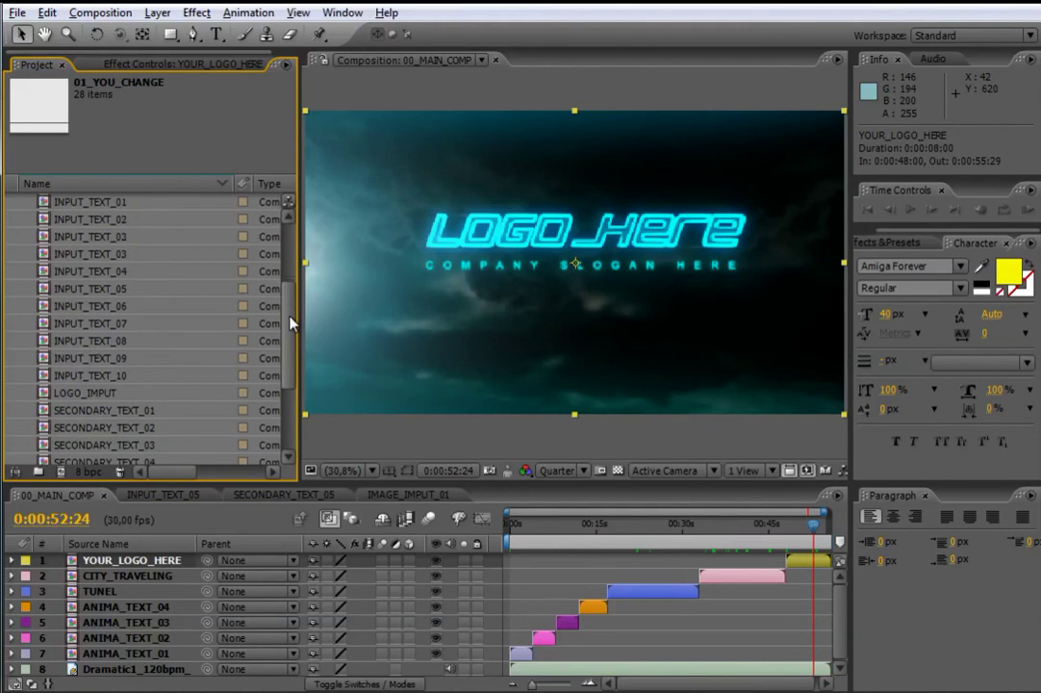
click(83, 376)
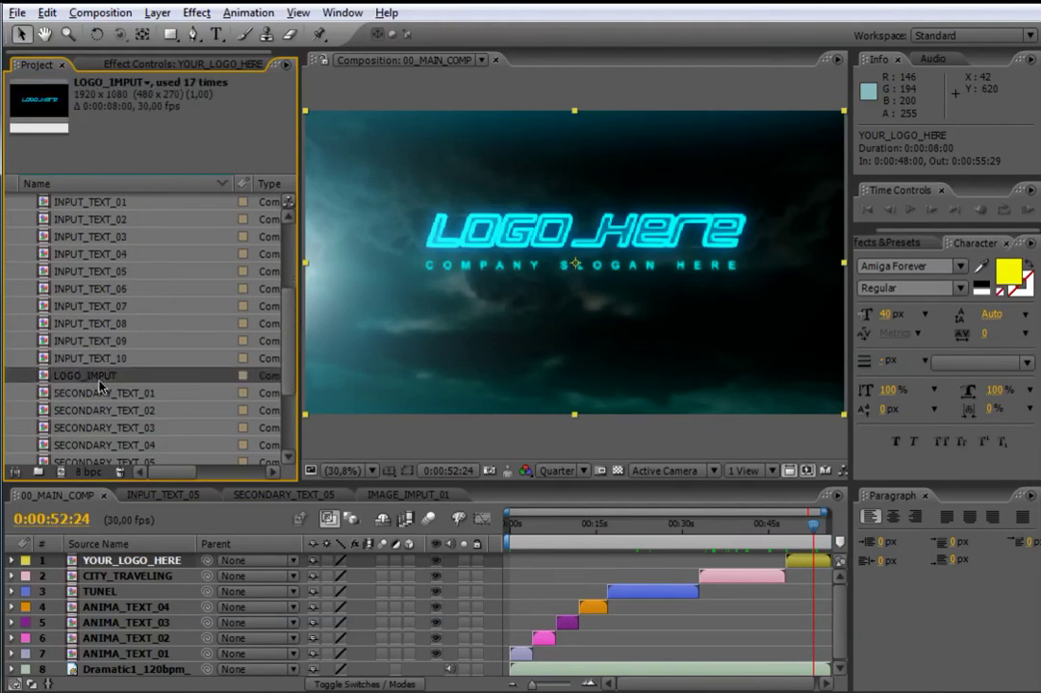
double_click(44, 380)
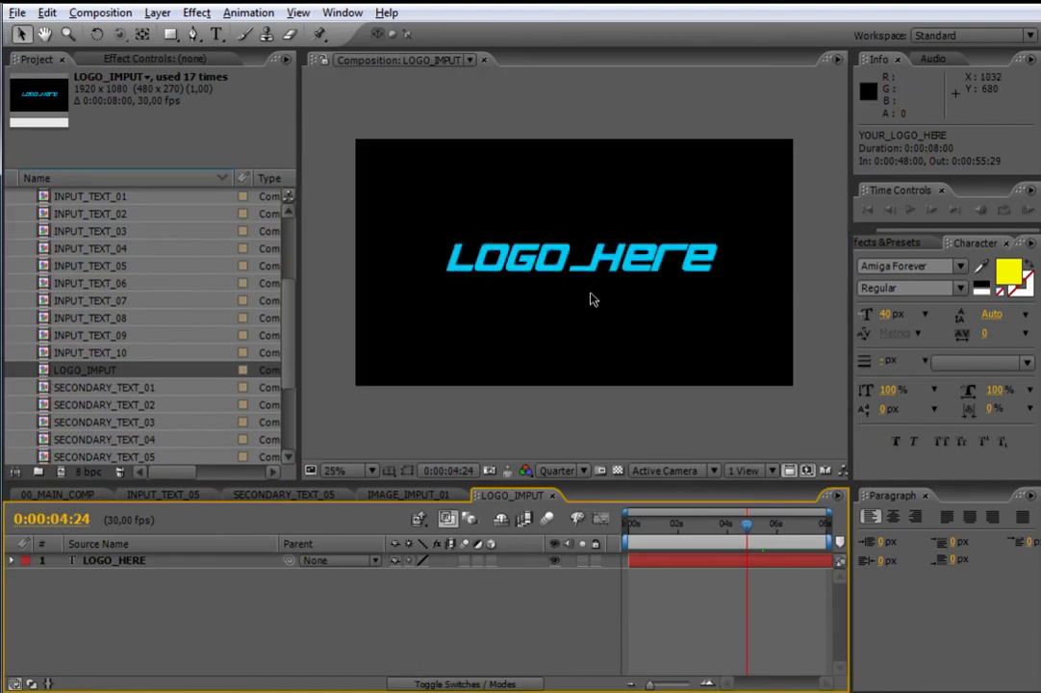
Replace the LOGO_HERE placeholder text in LOGO_IMPUT with TRON LOGO
click(713, 562)
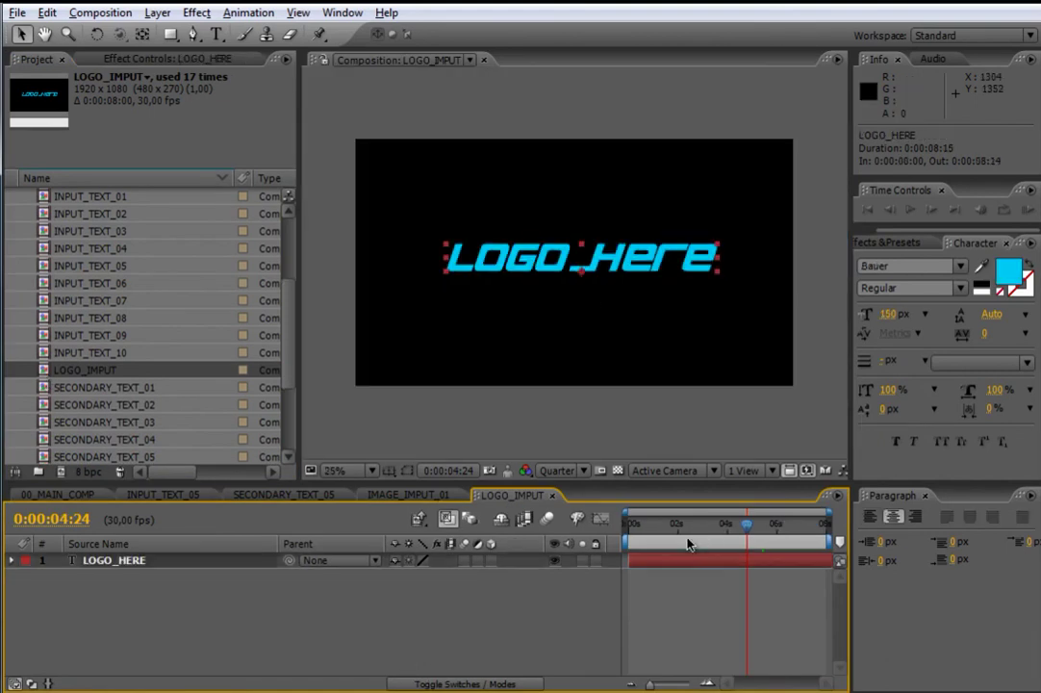
double_click(515, 255)
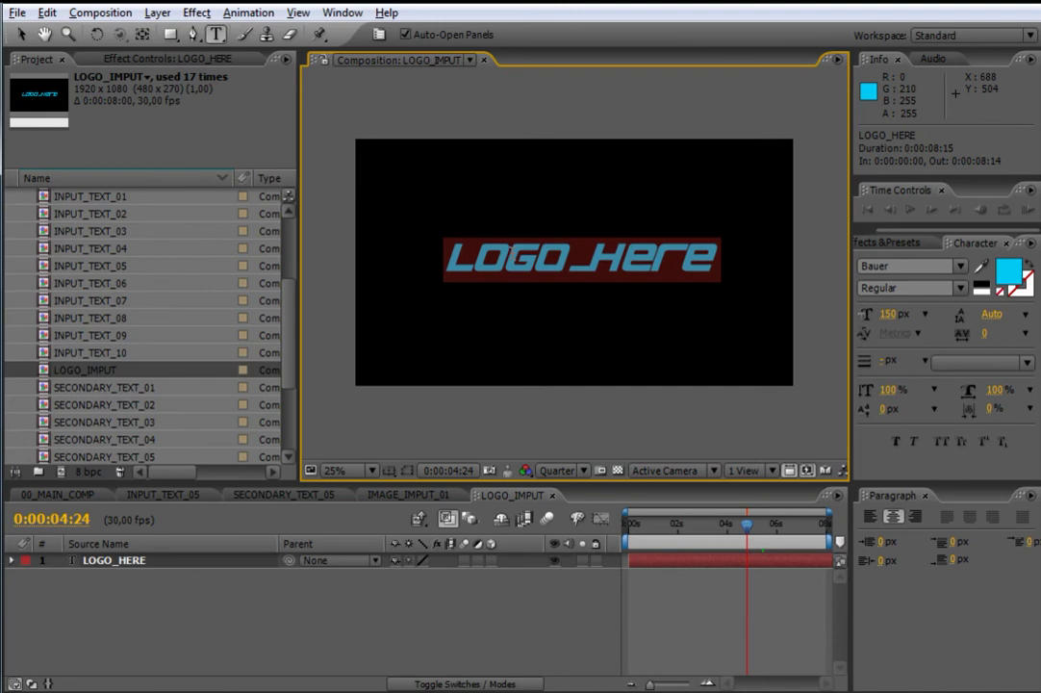
text(TRON L)
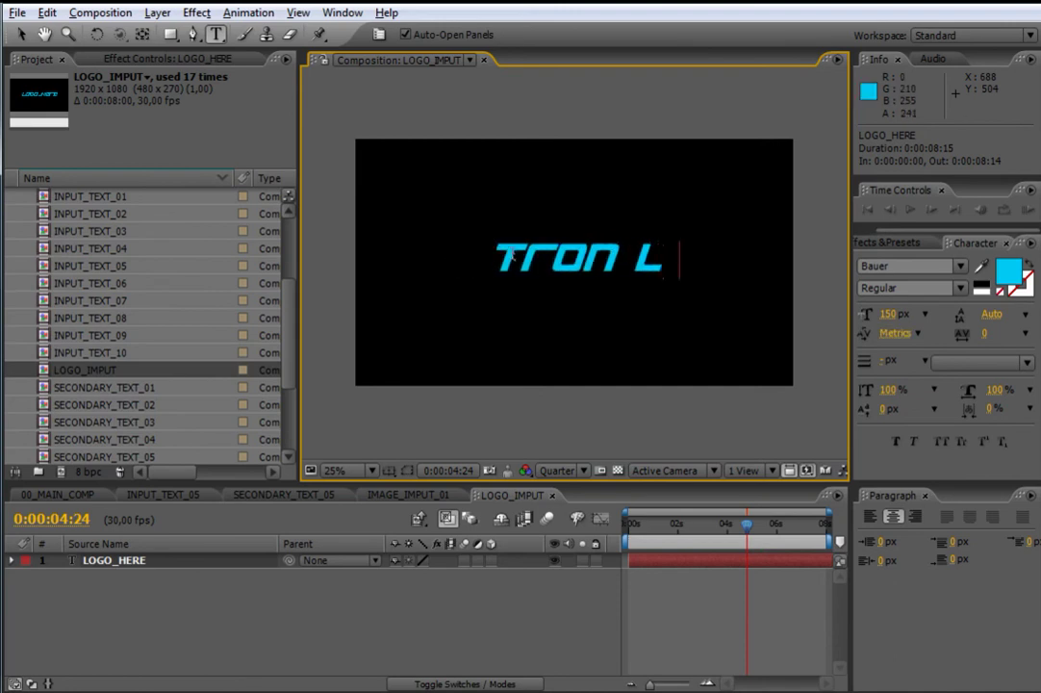
text(OGO)
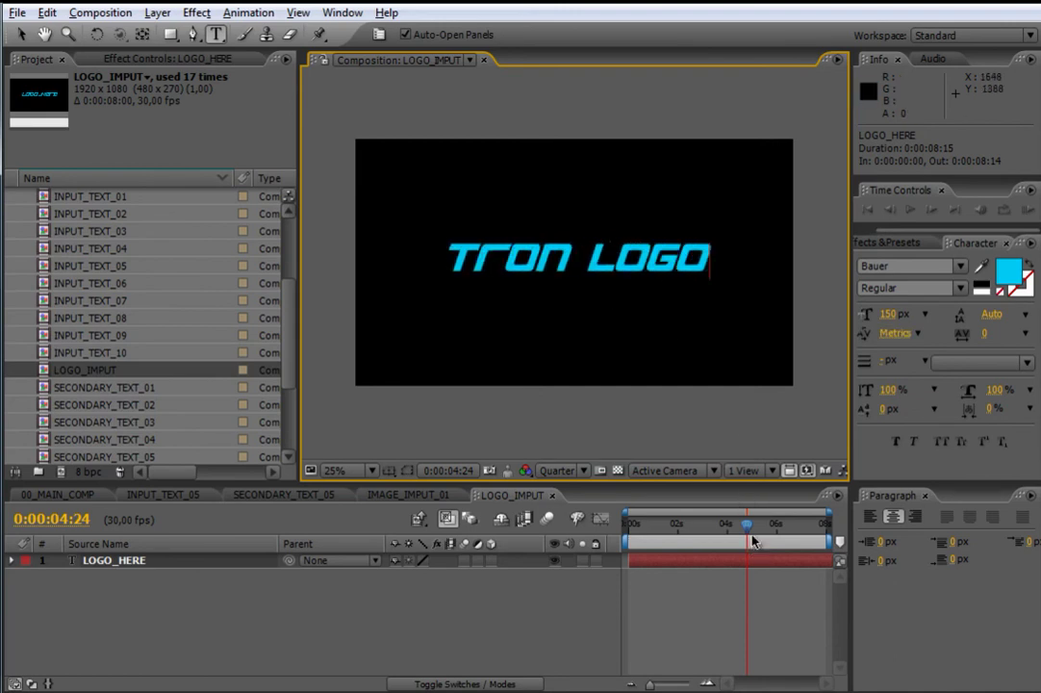
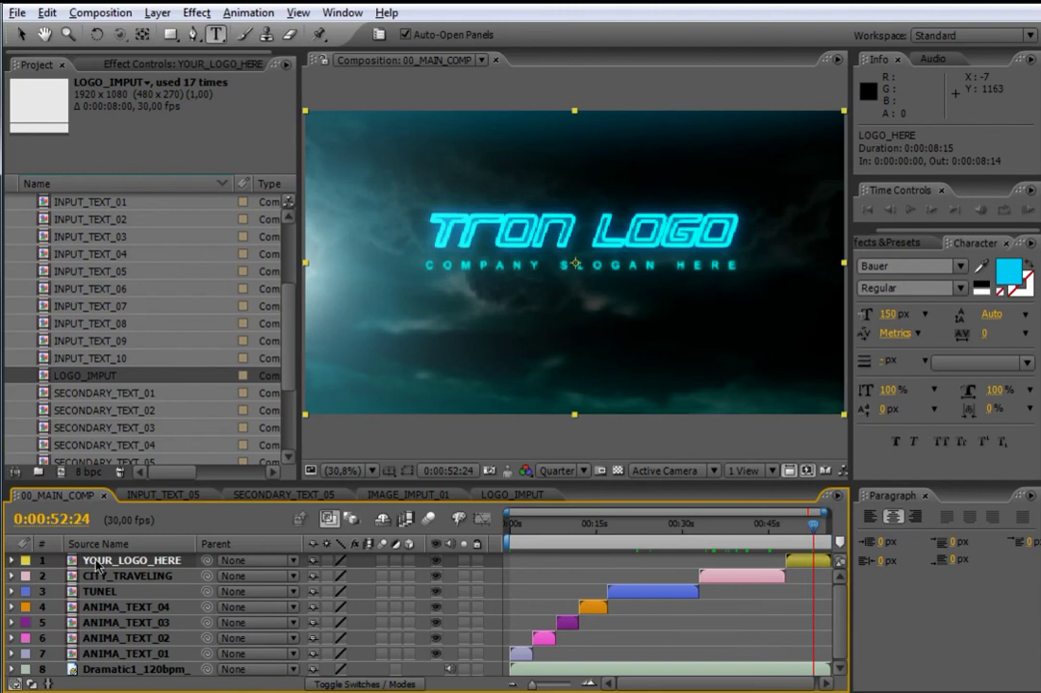
Open the LOGO_EXTRUDE composition nested in YOUR_LOGO_HERE and show the Slider Control effect of its LOGO OUTLINE CONTROL adjustment layer
key(alt)
double_click(73, 566)
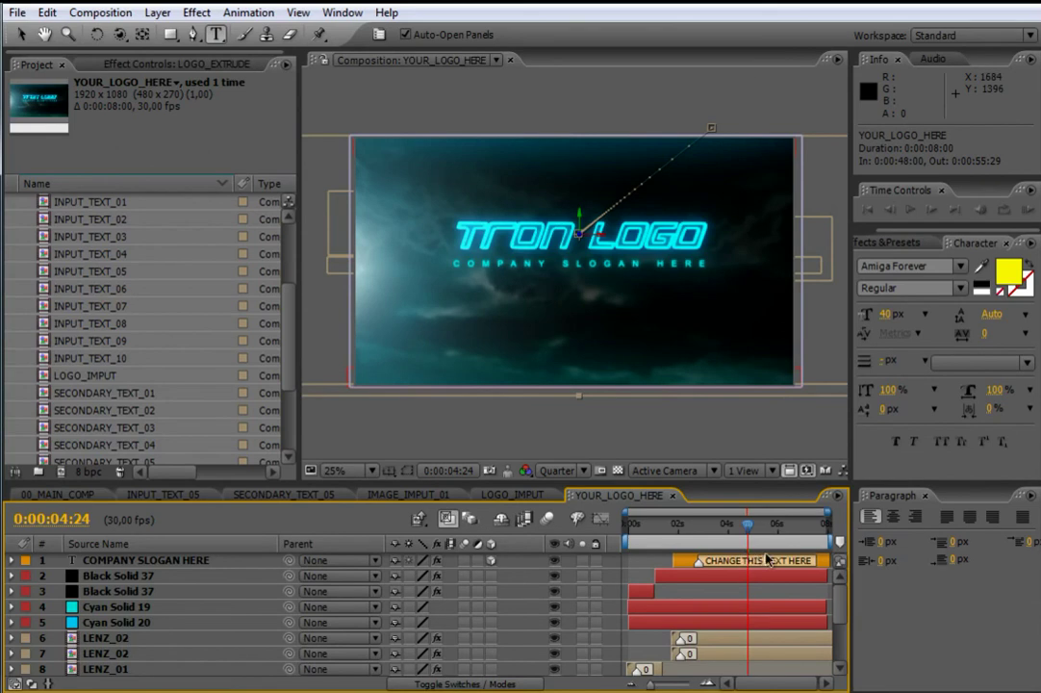
drag(839, 599, 841, 628)
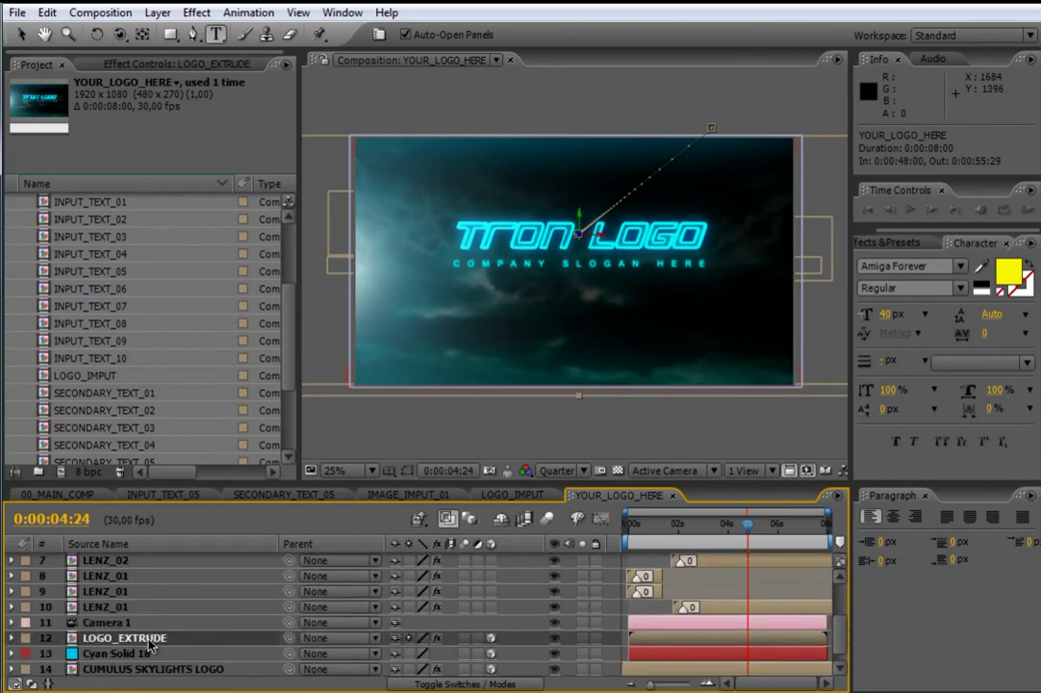
double_click(74, 639)
click(661, 570)
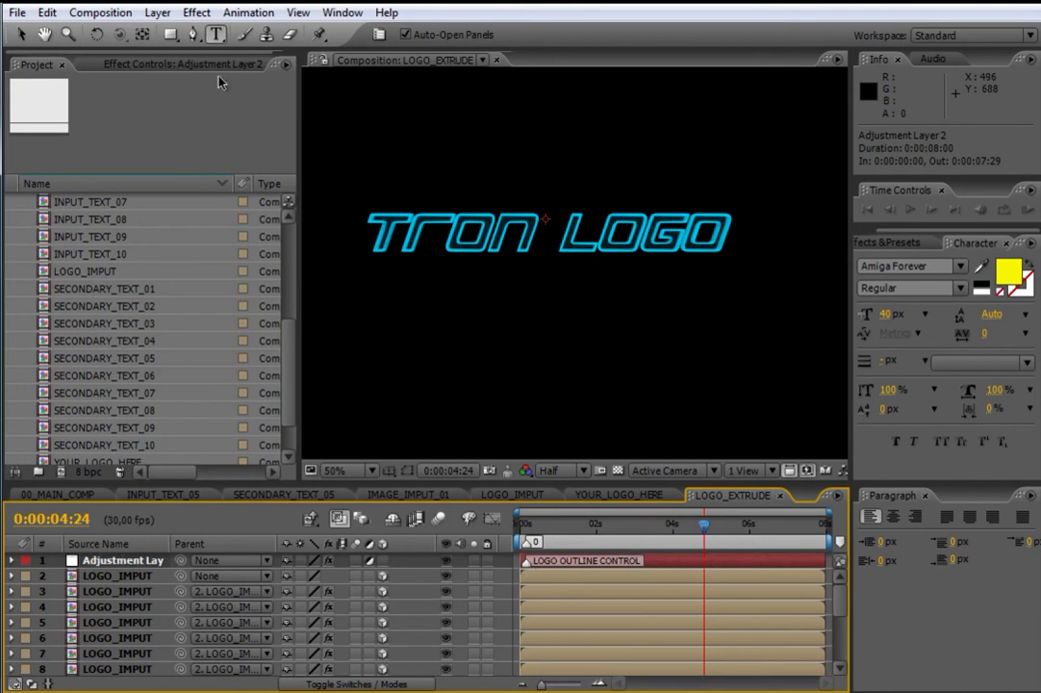
click(183, 65)
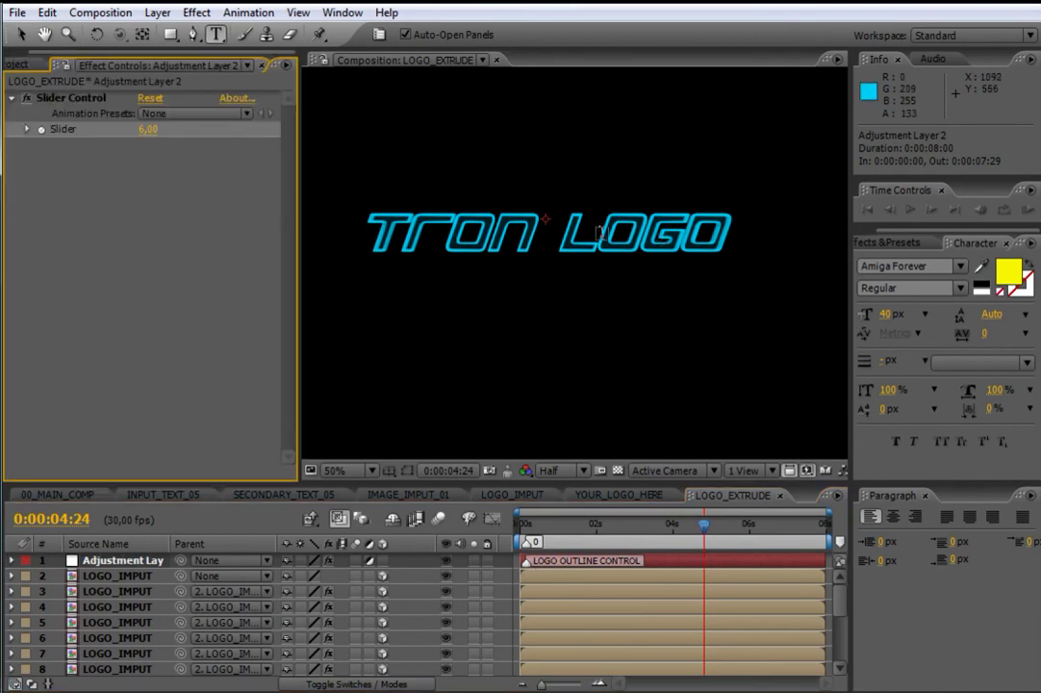
Check the source text in LOGO_IMPUT, return to LOGO_EXTRUDE and set the outline control slider to 3
click(523, 496)
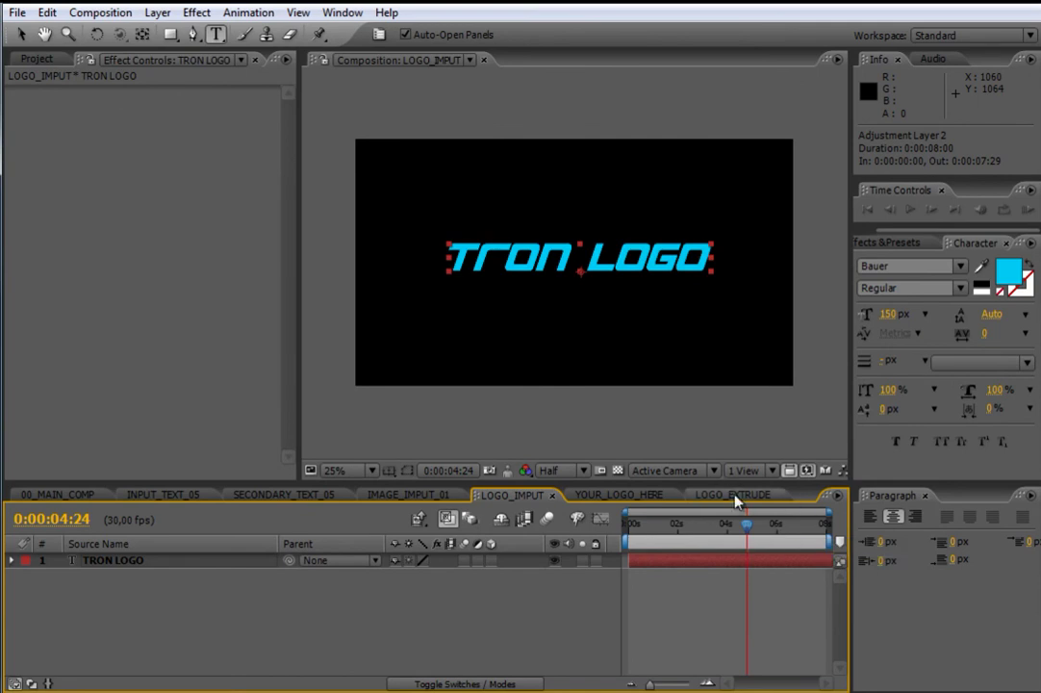
click(737, 498)
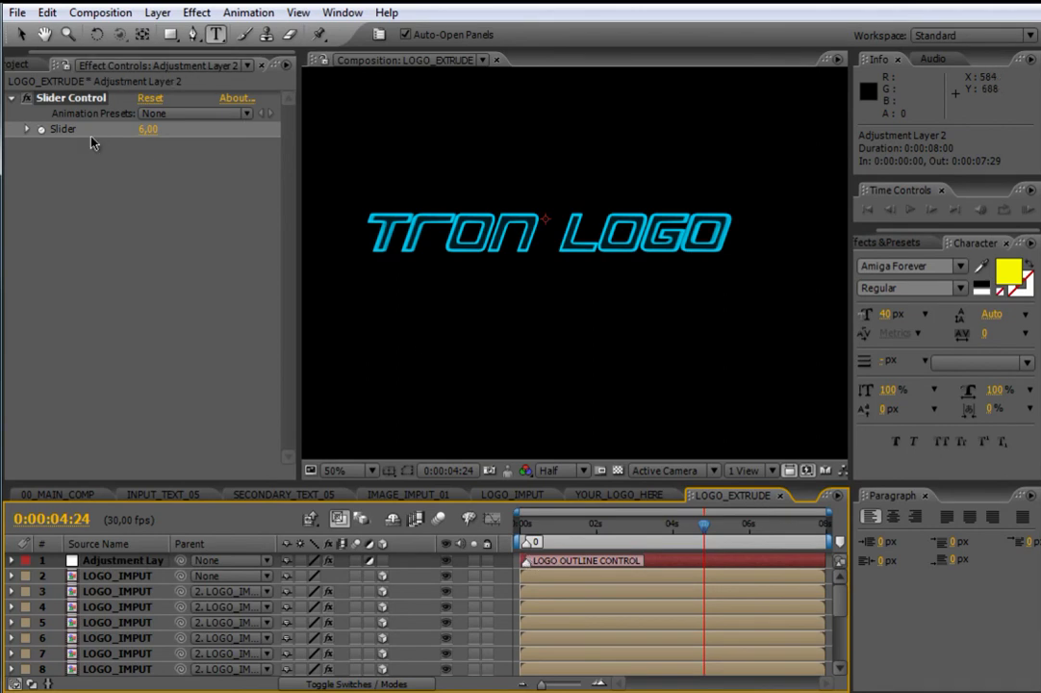
click(145, 131)
text(6)
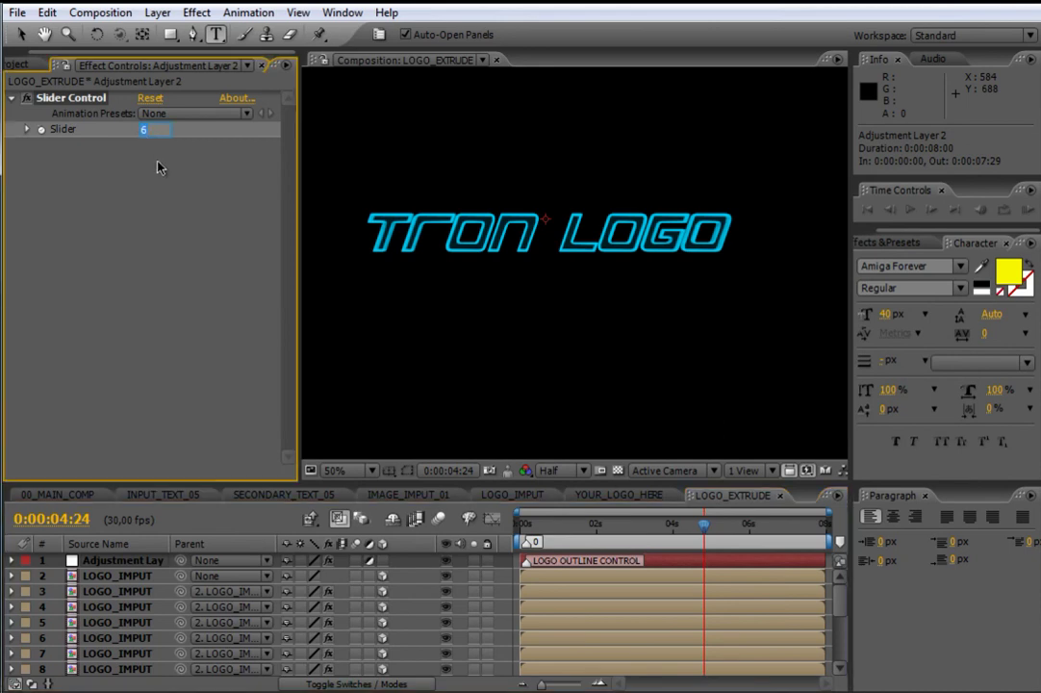
key(Return)
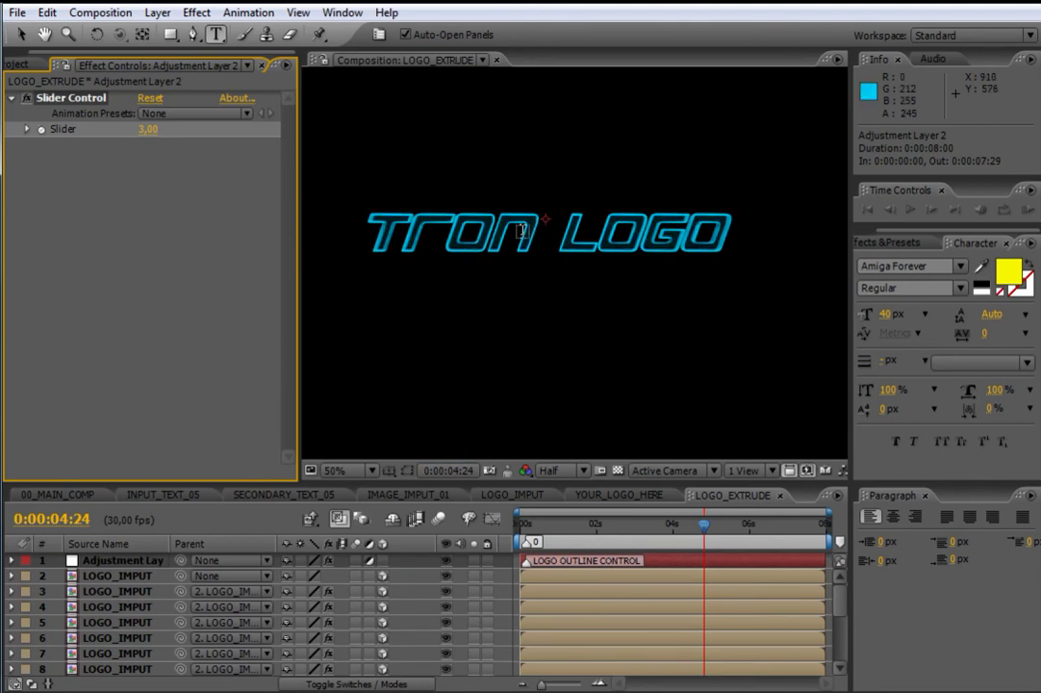
Set the Slider value of the LOGO OUTLINE CONTROL adjustment layer to 9
click(709, 562)
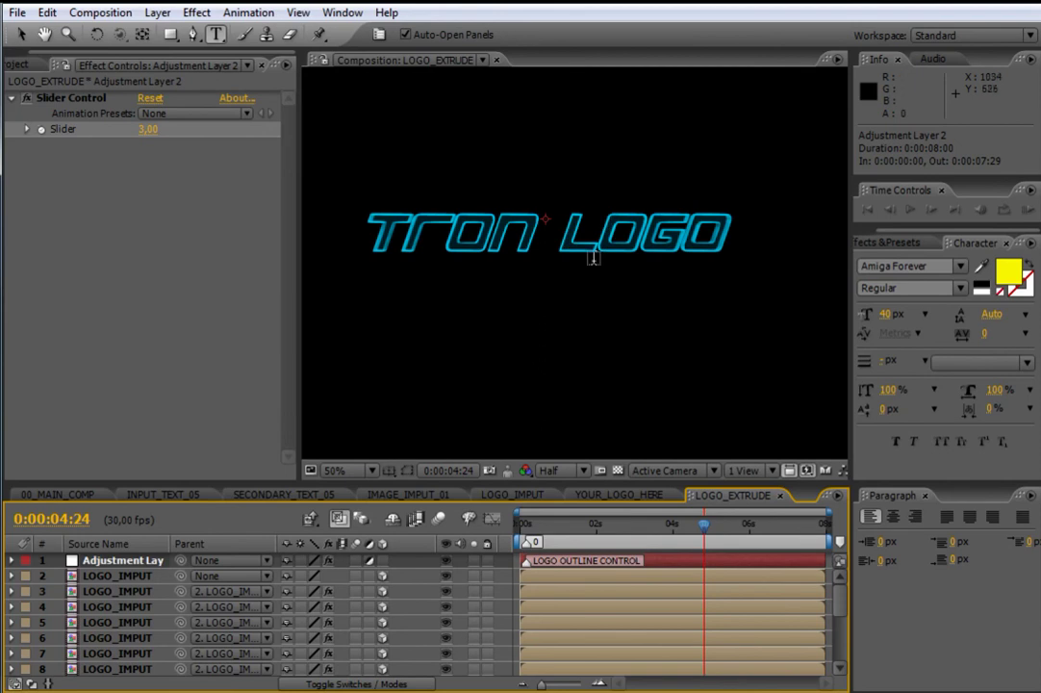
click(147, 129)
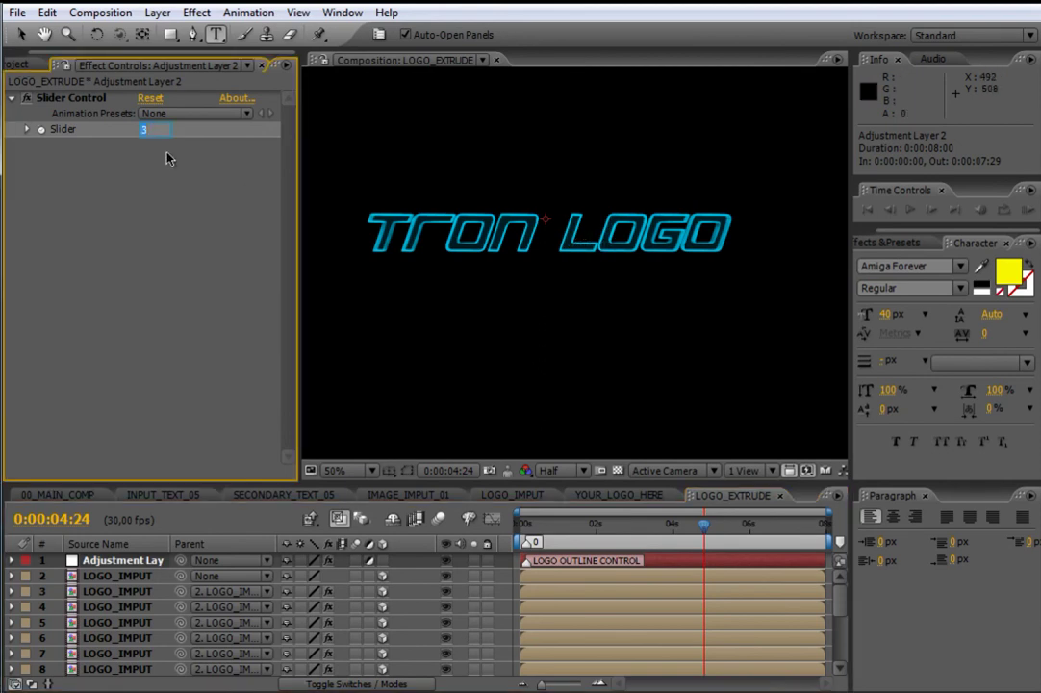
text(9)
key(Return)
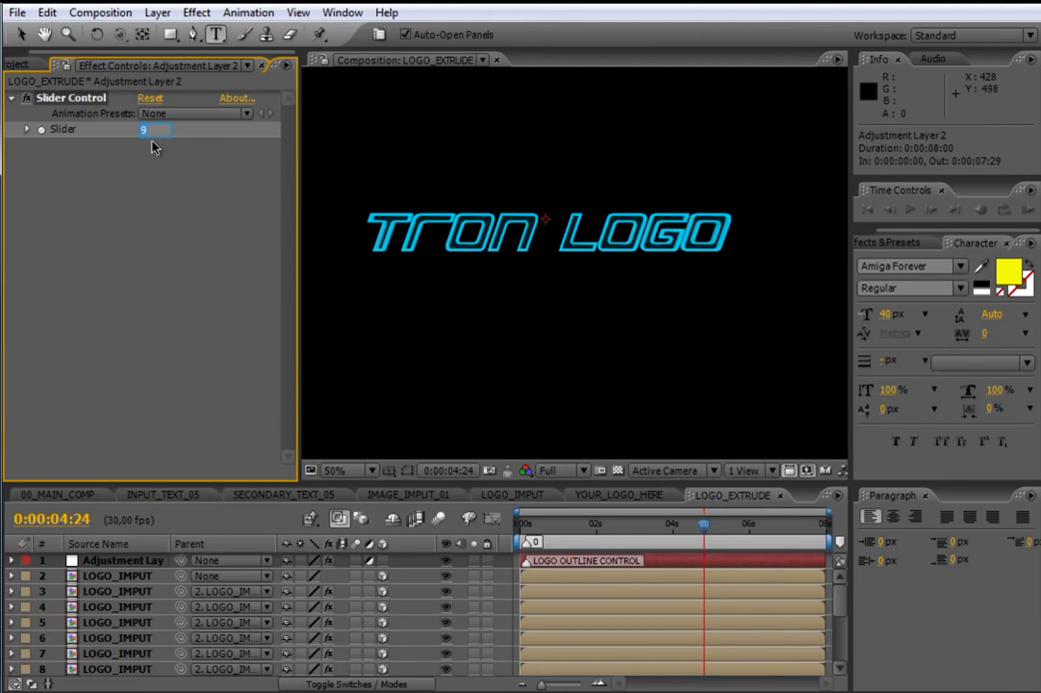
Set the logo outline slider to 2 and return to 00_MAIN_COMP to view the logo section
key(Return)
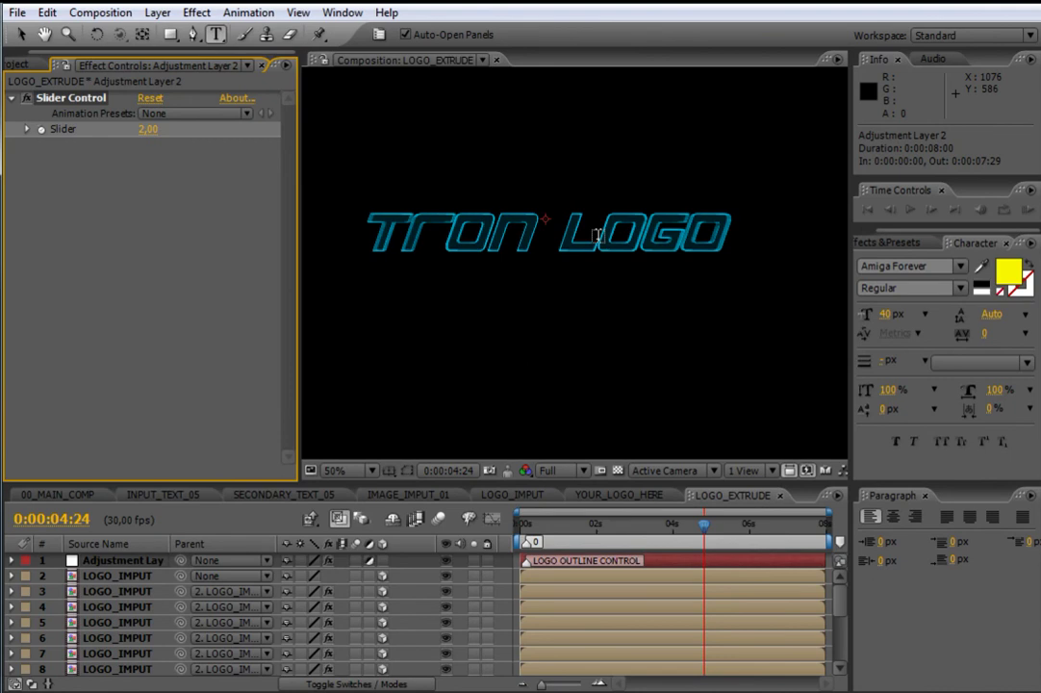
click(68, 496)
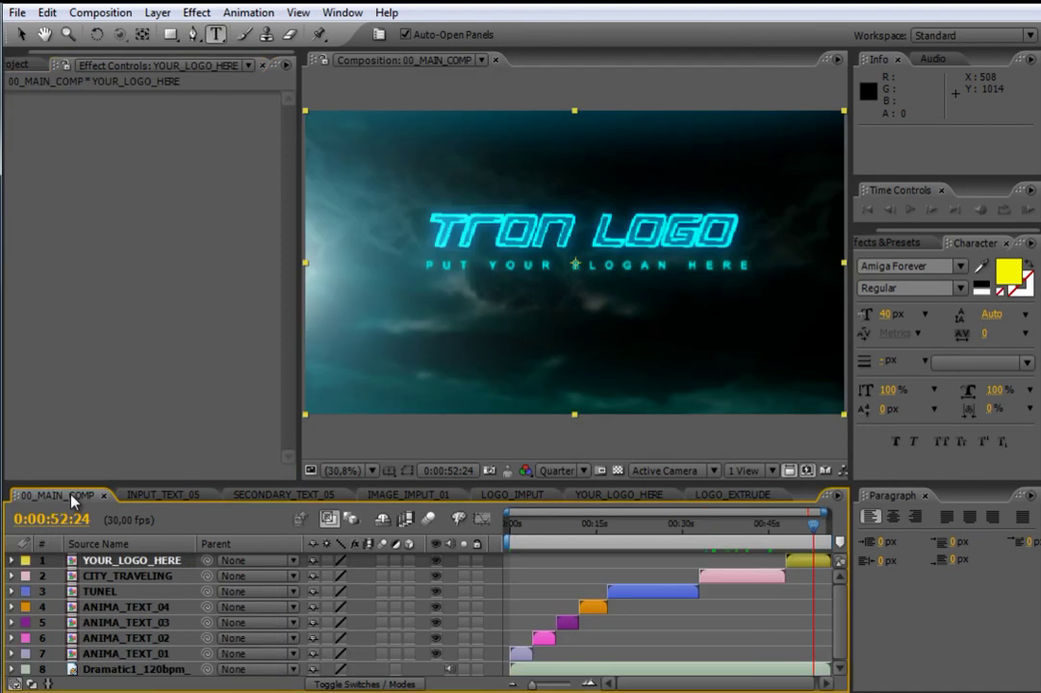